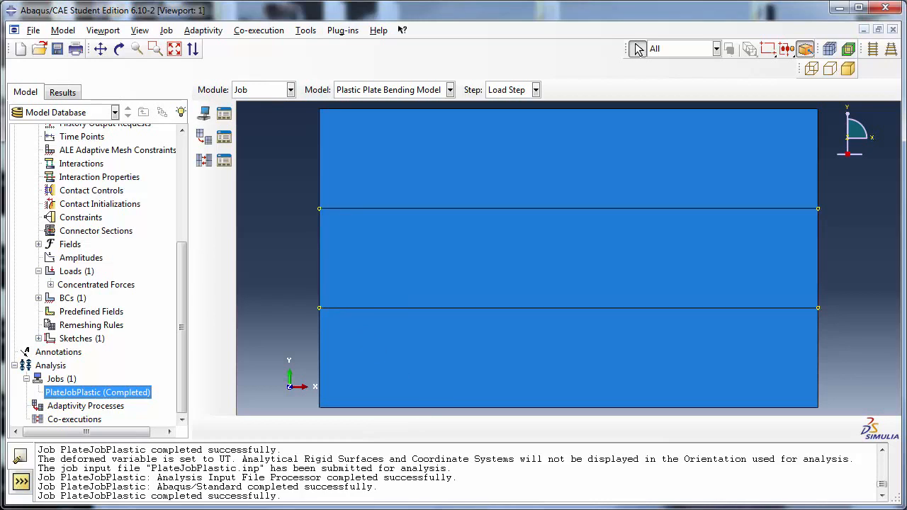
Switch to the AbaqusTemp folder and check the PlateJobPlastic.res restart file among the job files, then return to Abaqus/CAE
{"action": "key", "text": "alt+Tab"}
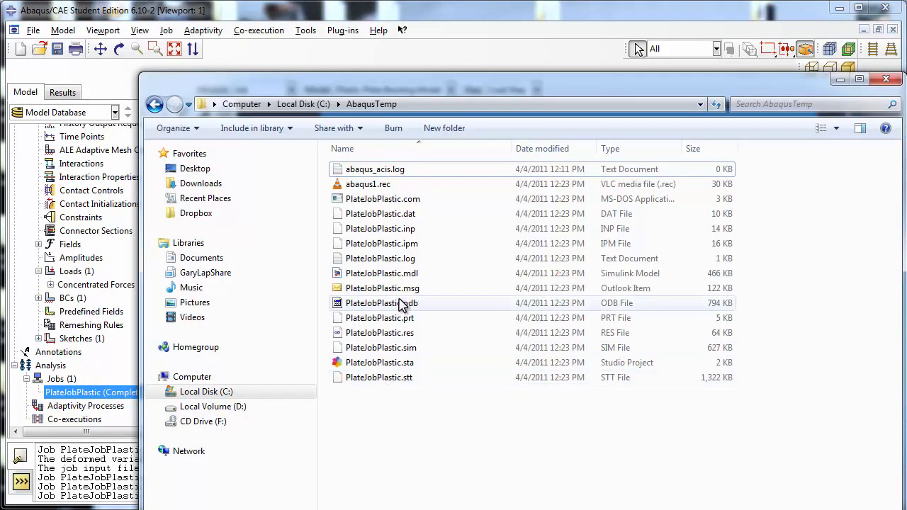
{"action": "left_click", "coordinate": [383, 333]}
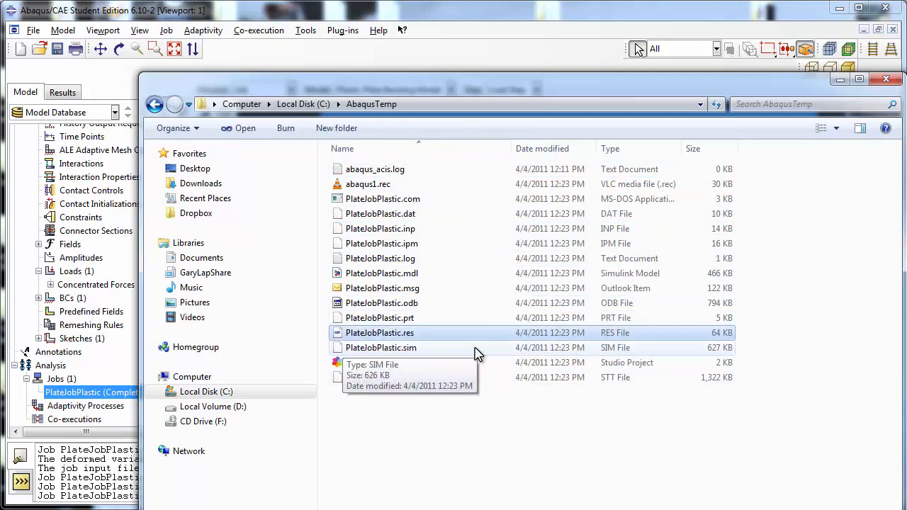
{"action": "left_click", "coordinate": [839, 78]}
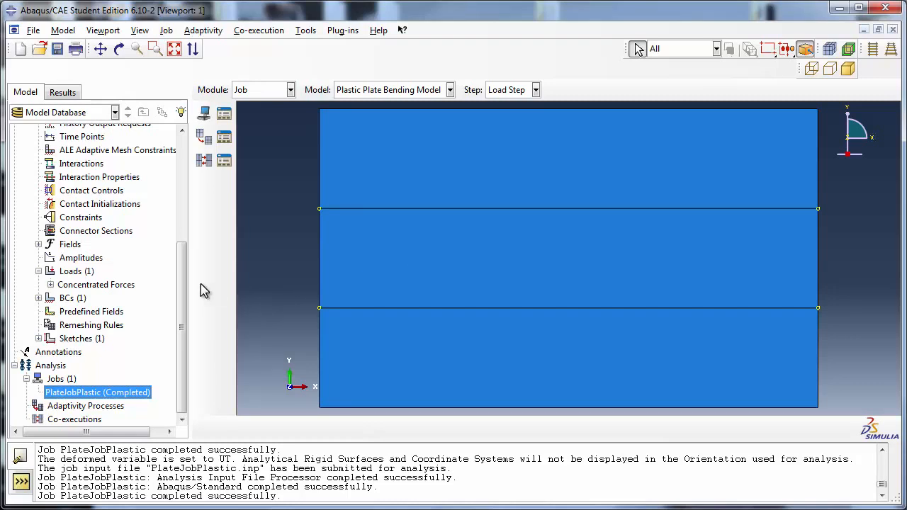
Copy the Plastic Plate Bending Model to a new model named Plate Springback Model
{"action": "left_click_drag", "start_coordinate": [186, 281], "coordinate": [191, 175]}
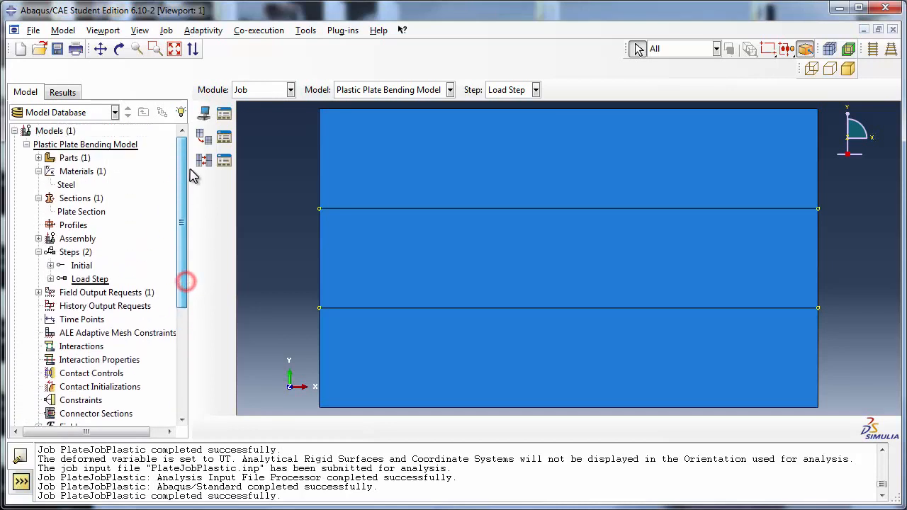
{"action": "left_click", "coordinate": [26, 144]}
{"action": "right_click", "coordinate": [60, 145]}
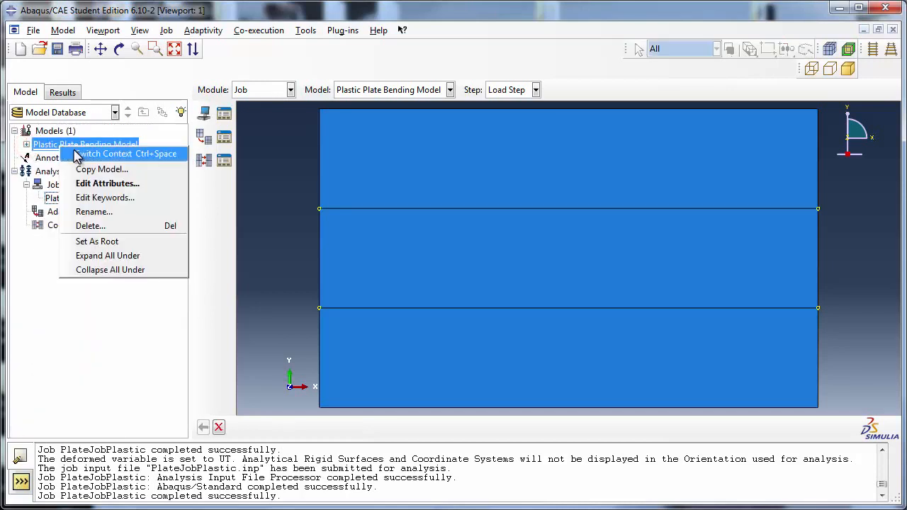
{"action": "left_click", "coordinate": [134, 170]}
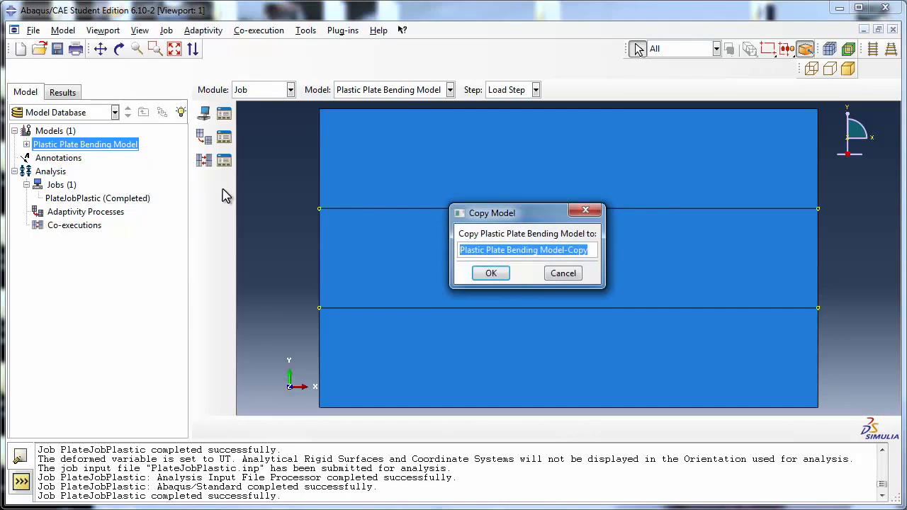
{"action": "left_click_drag", "start_coordinate": [487, 213], "coordinate": [293, 228]}
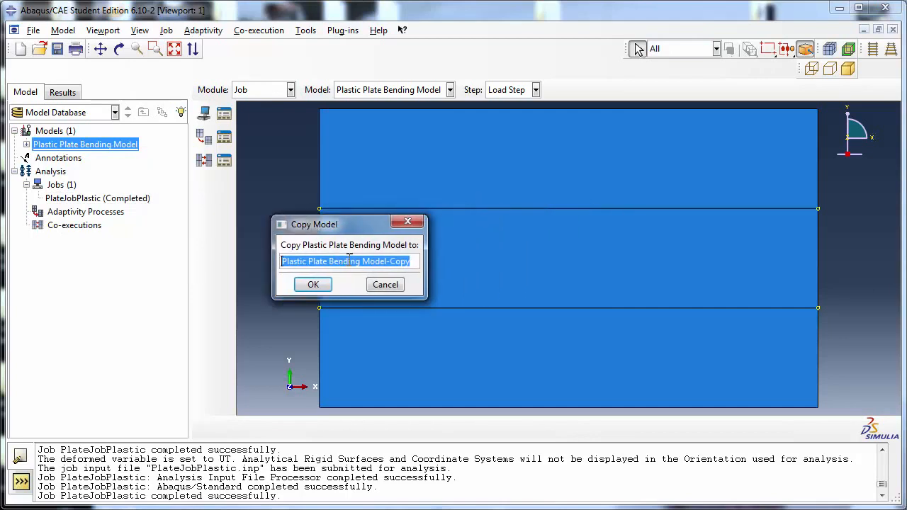
{"action": "type", "text": "Plate"}
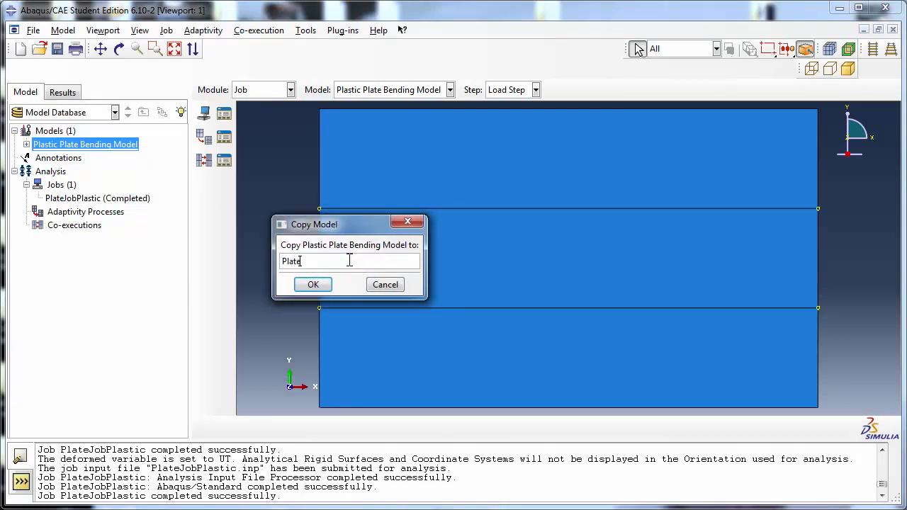
{"action": "type", "text": " Springback Model"}
{"action": "left_click", "coordinate": [324, 288]}
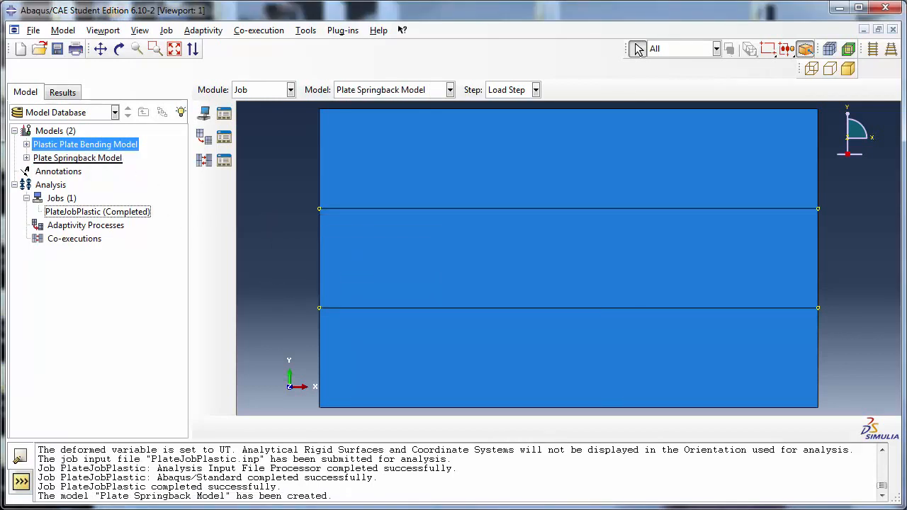
In the Plate Springback Model's attributes, enable reading restart data from the job PlateJobPlastic
{"action": "right_click", "coordinate": [106, 157]}
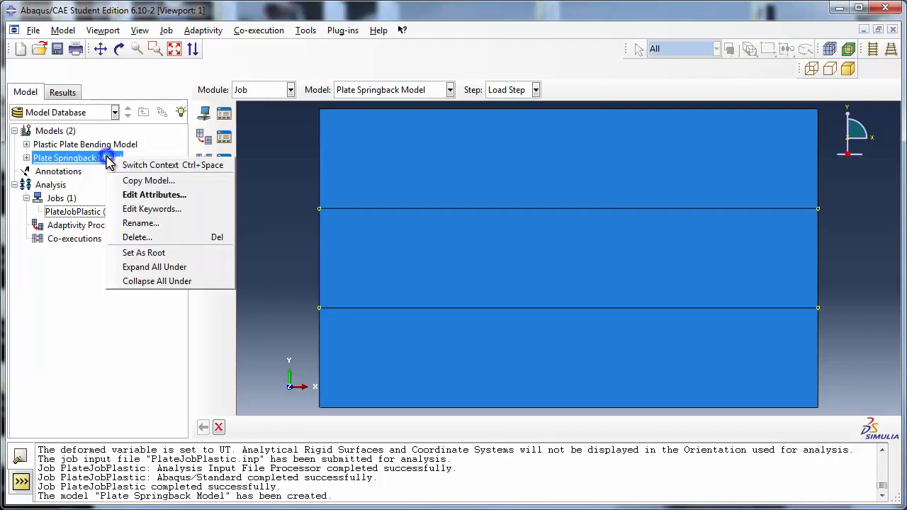
{"action": "left_click", "coordinate": [139, 195]}
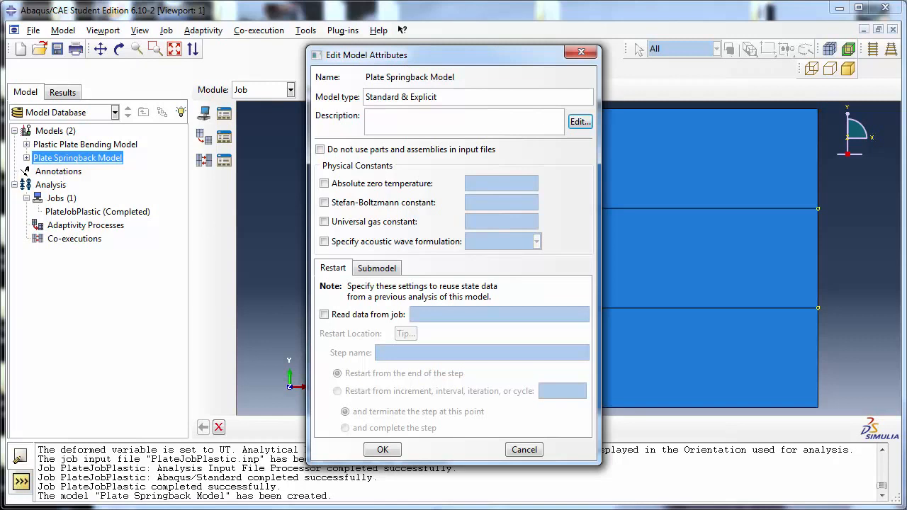
{"action": "left_click", "coordinate": [324, 314]}
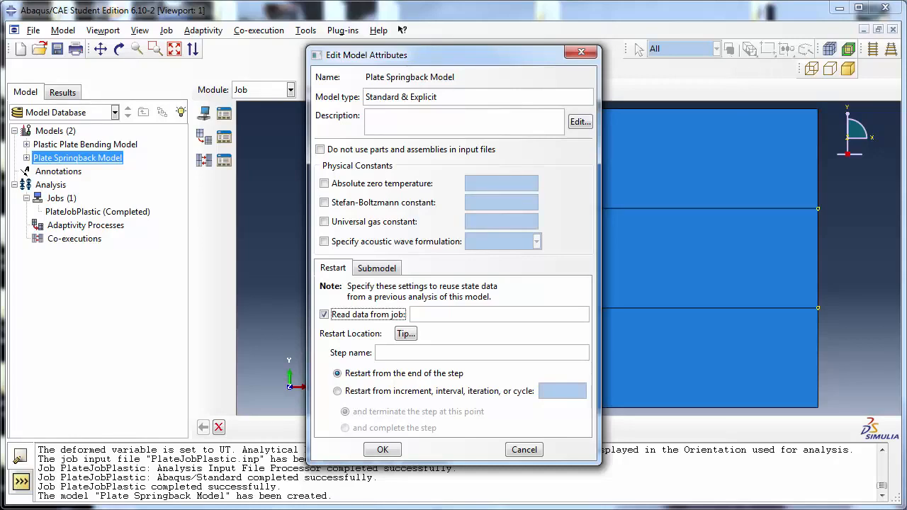
{"action": "left_click", "coordinate": [435, 316]}
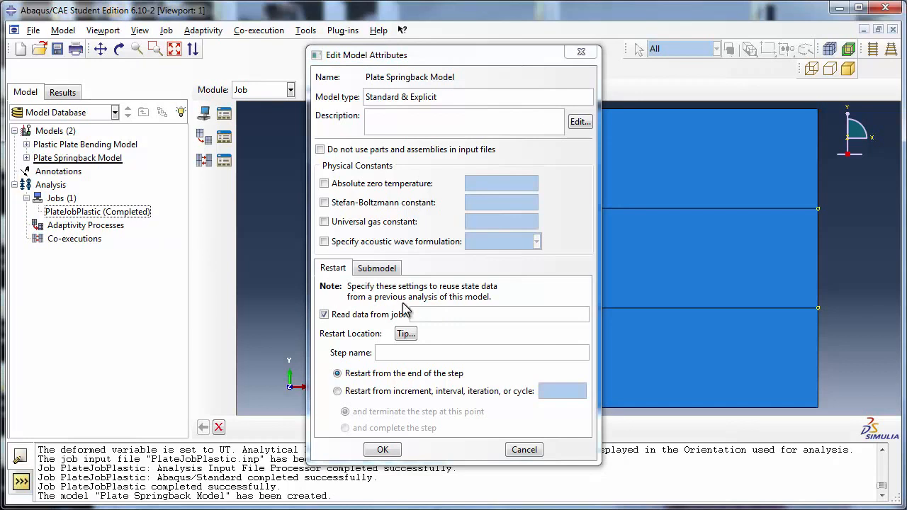
{"action": "left_click", "coordinate": [429, 314]}
{"action": "type", "text": "Plat"}
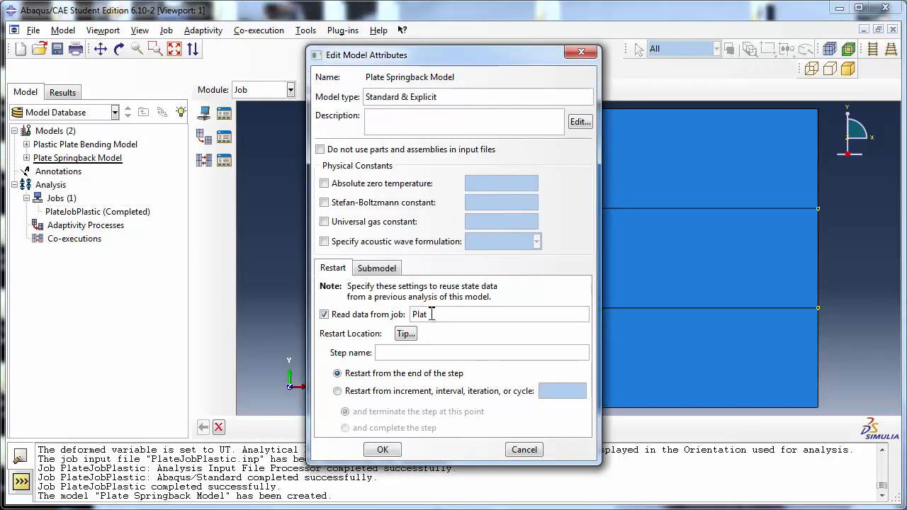
{"action": "type", "text": "eJobPlastic"}
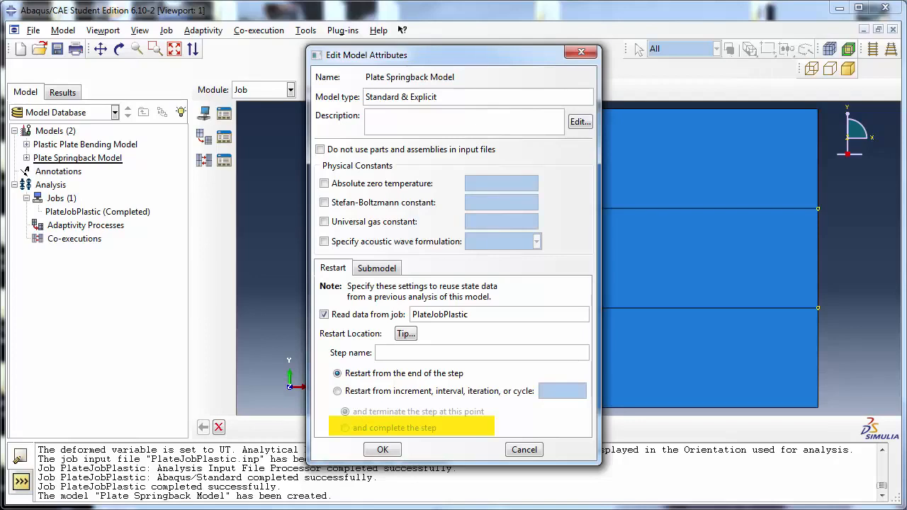
Look up the step name in the Plastic Plate Bending Model and set Load Step as the restart location, accepting the model attributes
{"action": "left_click", "coordinate": [385, 353]}
{"action": "left_click", "coordinate": [27, 145]}
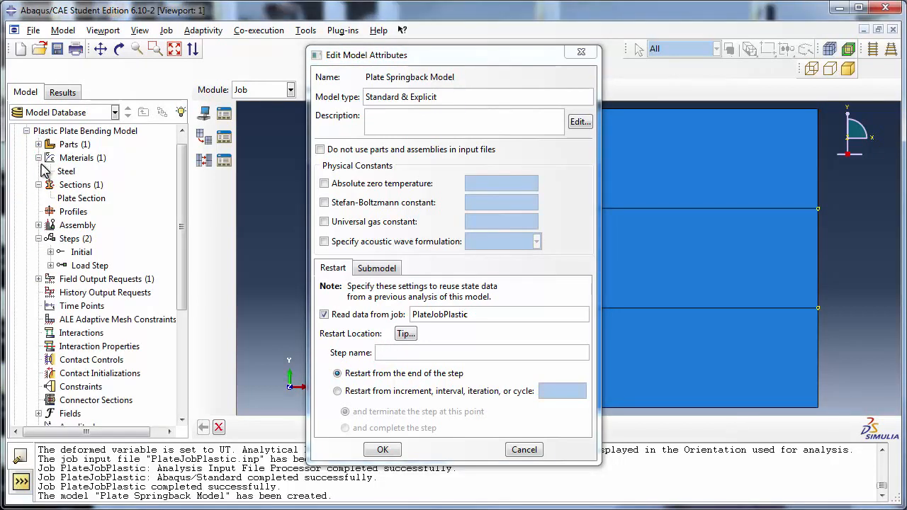
{"action": "left_click", "coordinate": [38, 157]}
{"action": "left_click", "coordinate": [39, 171]}
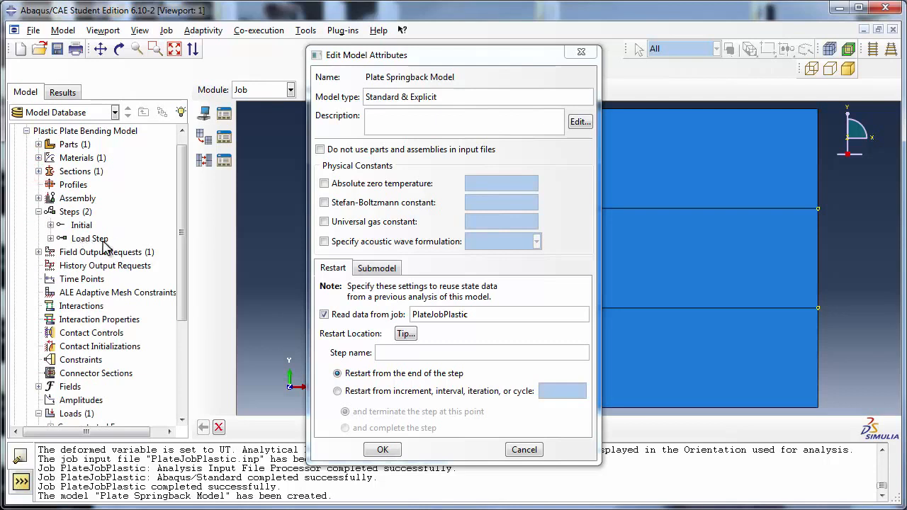
{"action": "mouse_move", "coordinate": [88, 241]}
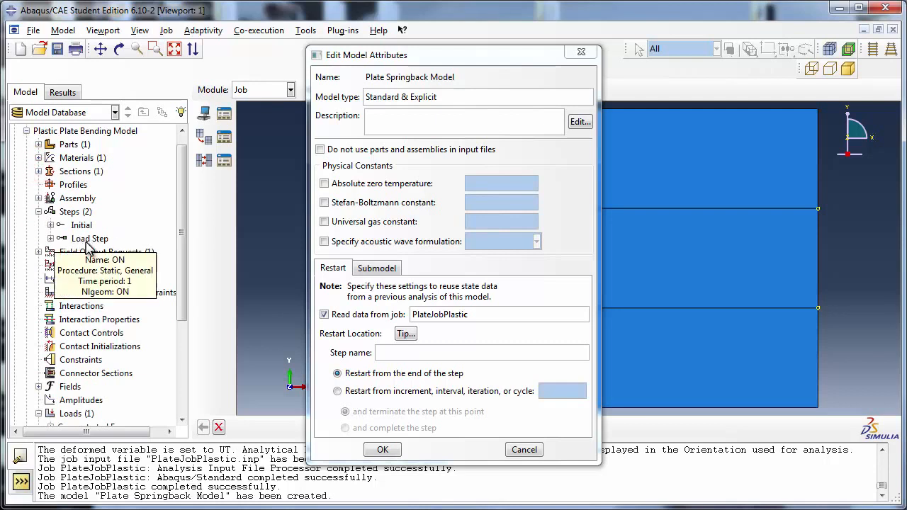
{"action": "left_click", "coordinate": [38, 211]}
{"action": "left_click_drag", "start_coordinate": [179, 224], "coordinate": [179, 216]}
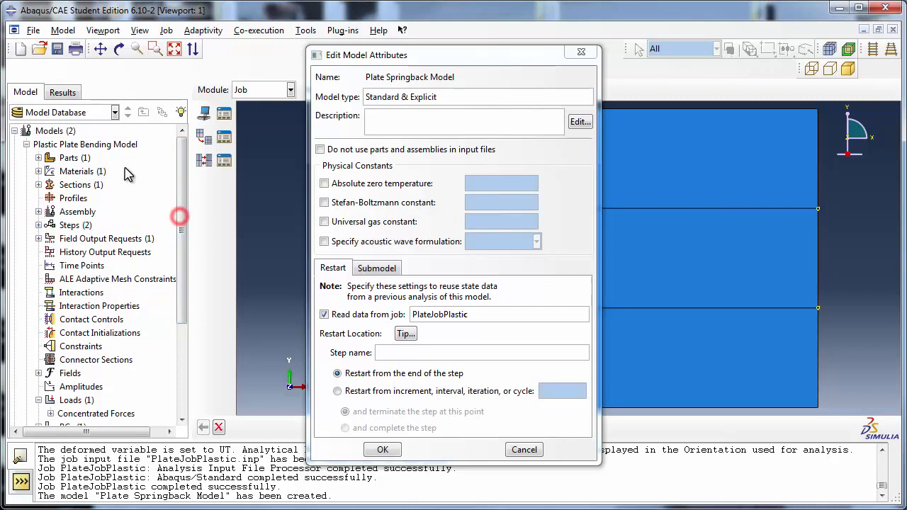
{"action": "left_click", "coordinate": [27, 144]}
{"action": "left_click", "coordinate": [413, 352]}
{"action": "type", "text": "Load Step"}
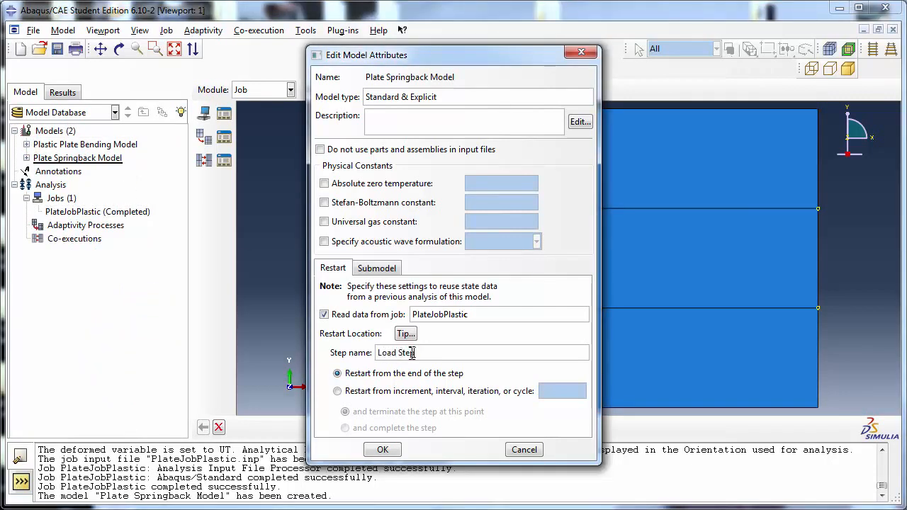
{"action": "left_click", "coordinate": [382, 449]}
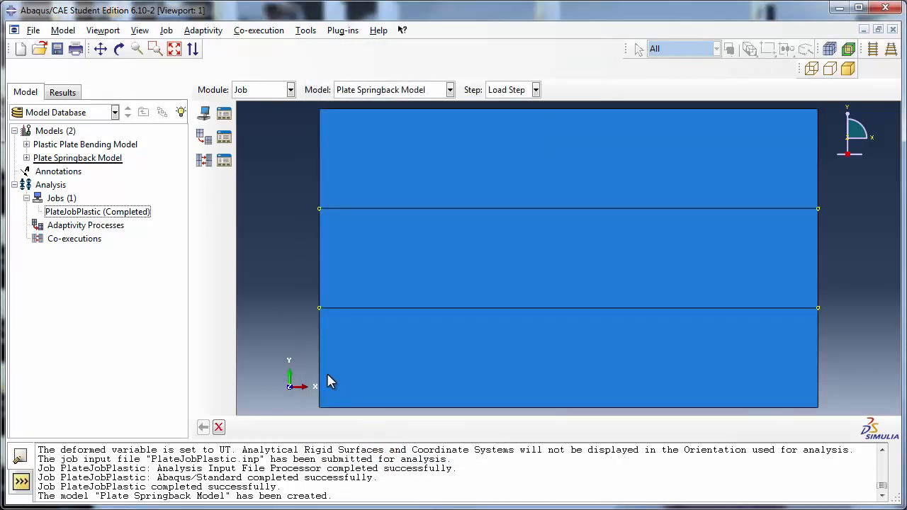
Create a Static, General step named Springback after Load Step in the Plate Springback Model
{"action": "left_click", "coordinate": [27, 157]}
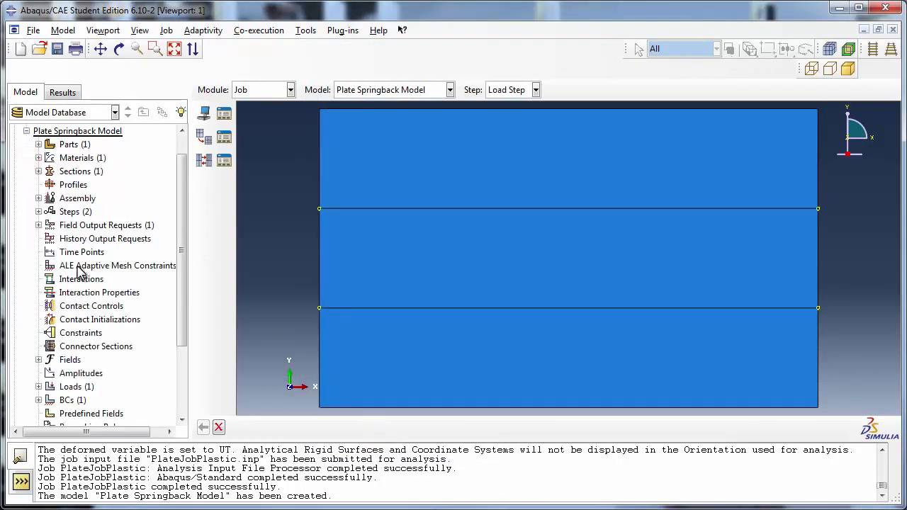
{"action": "scroll", "coordinate": [92, 297], "scroll_direction": "down", "scroll_amount": 2}
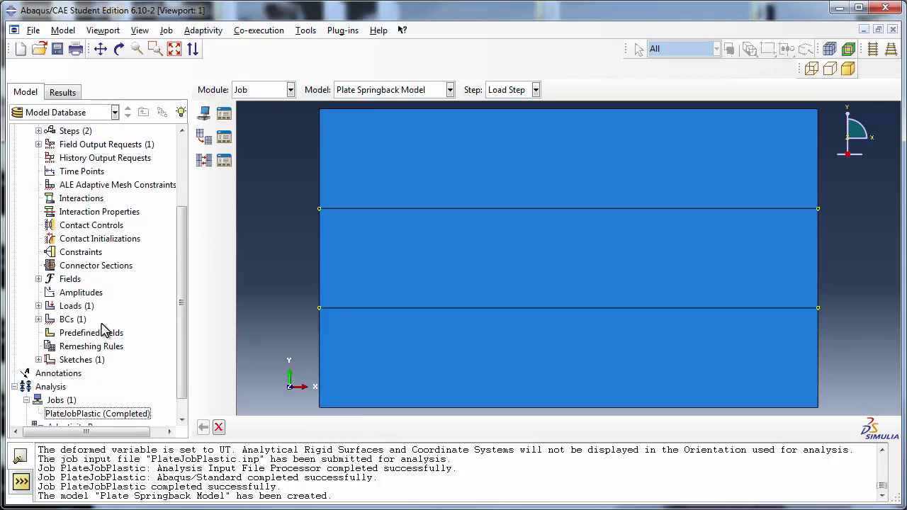
{"action": "scroll", "coordinate": [92, 291], "scroll_direction": "up", "scroll_amount": 2}
{"action": "left_click", "coordinate": [38, 171]}
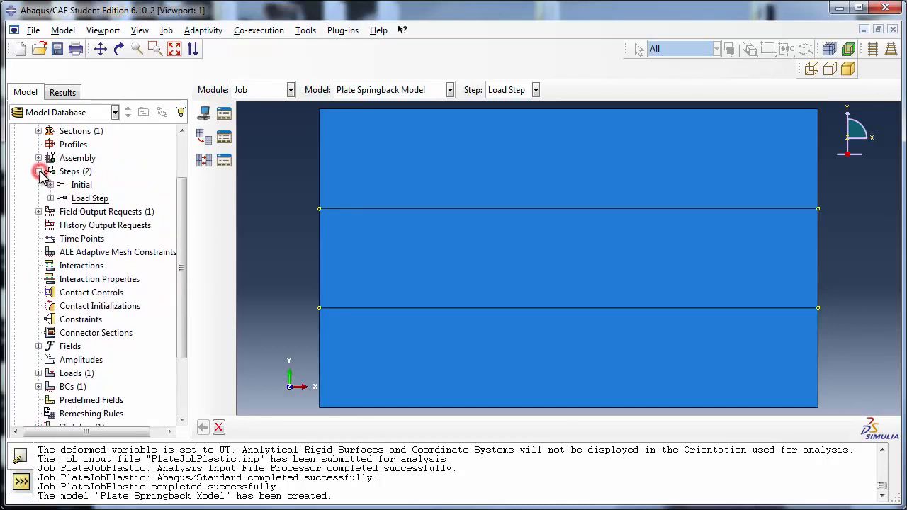
{"action": "double_click", "coordinate": [84, 172]}
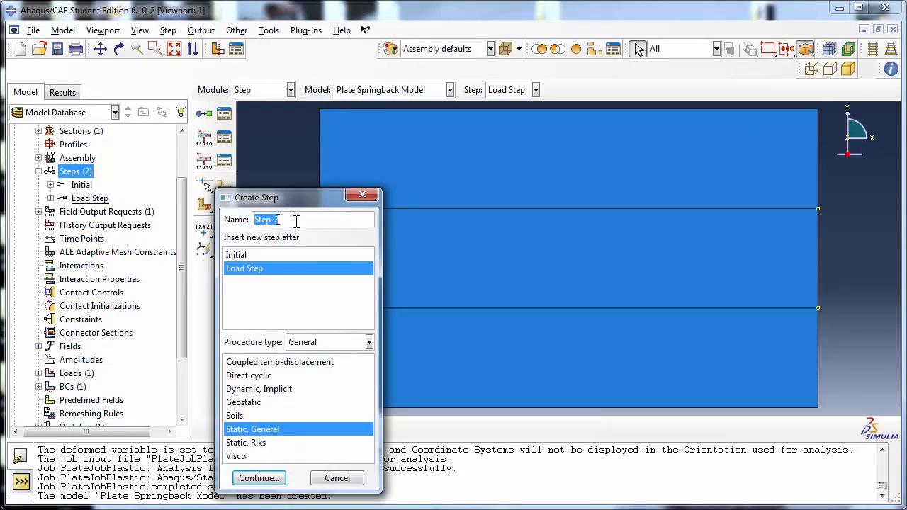
{"action": "type", "text": "Springback"}
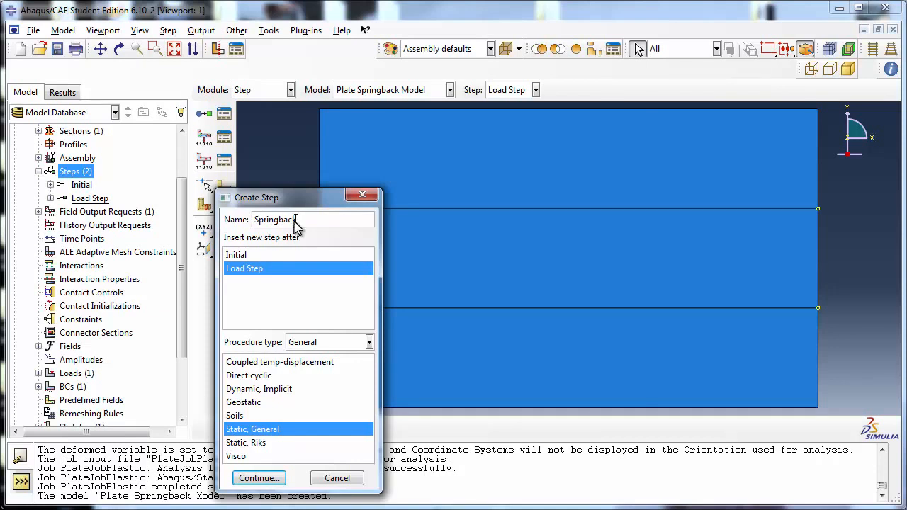
{"action": "left_click", "coordinate": [256, 476]}
Enter "Remove load and allow elastic springback" as the Springback step's description
{"action": "left_click", "coordinate": [354, 124]}
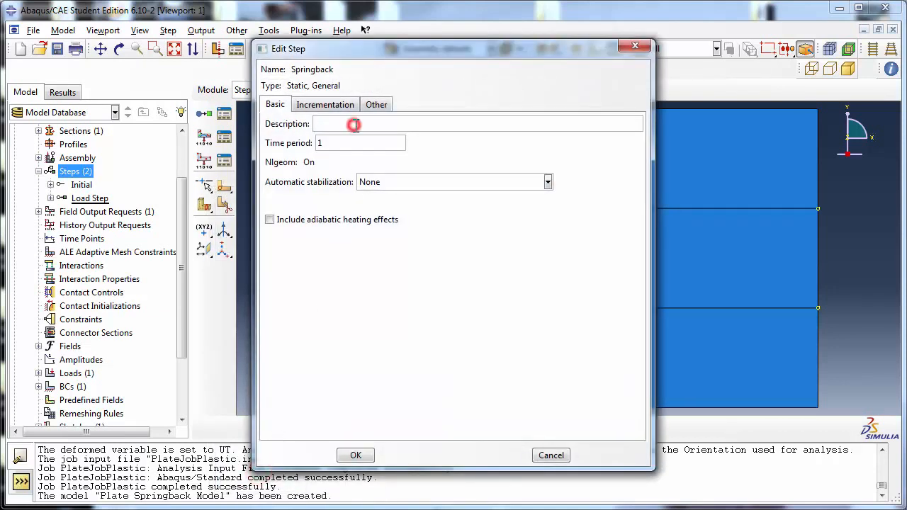
{"action": "type", "text": "Remove l"}
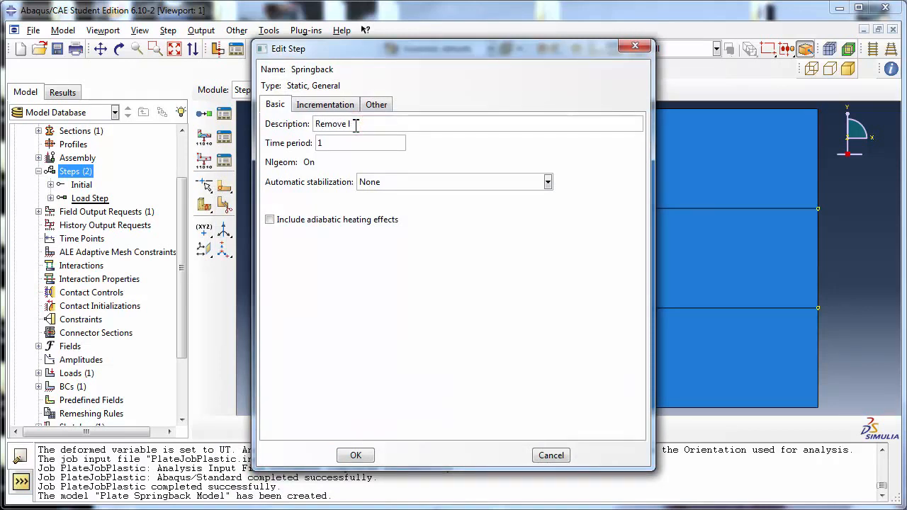
{"action": "type", "text": "oad and allow elastic springba"}
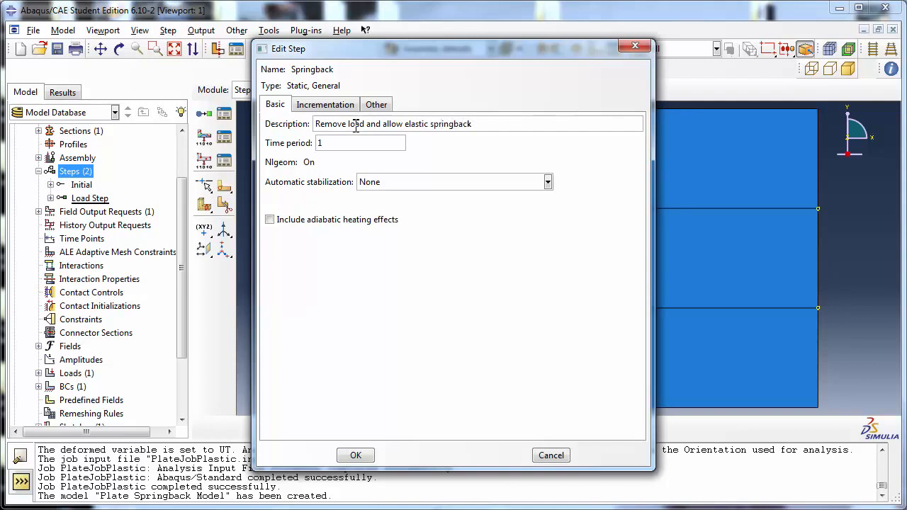
{"action": "type", "text": "ck"}
{"action": "left_click", "coordinate": [323, 143]}
Set the Springback step's initial increment size to 0.1 and accept the step settings
{"action": "left_click", "coordinate": [326, 106]}
{"action": "left_click", "coordinate": [328, 174]}
{"action": "type", "text": "0"}
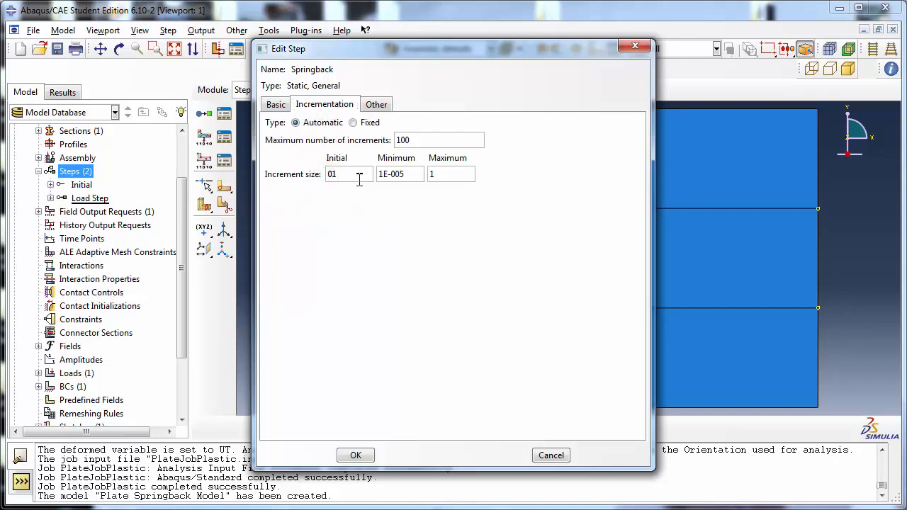
{"action": "type", "text": "."}
{"action": "left_click", "coordinate": [354, 455]}
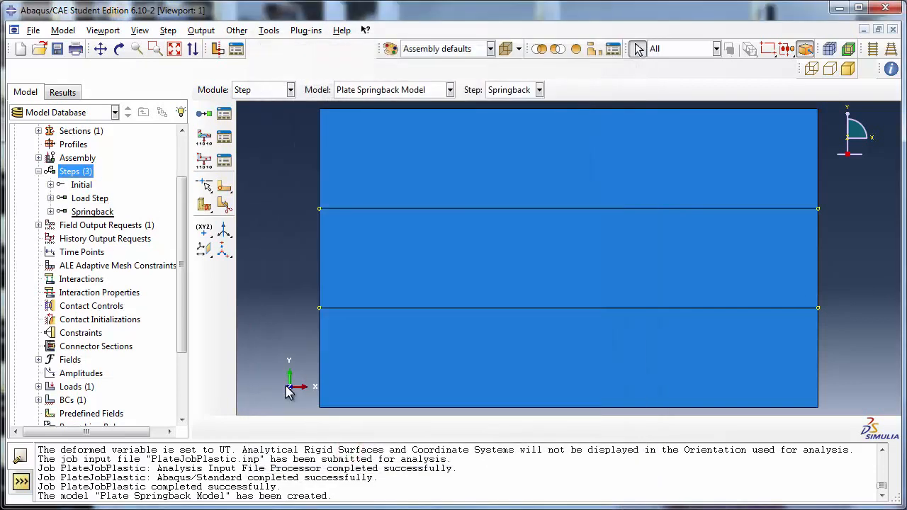
Deactivate the Concentrated Forces load in the Springback step of the Plate Springback Model
{"action": "left_click_drag", "start_coordinate": [182, 217], "coordinate": [167, 276]}
{"action": "left_click", "coordinate": [39, 310]}
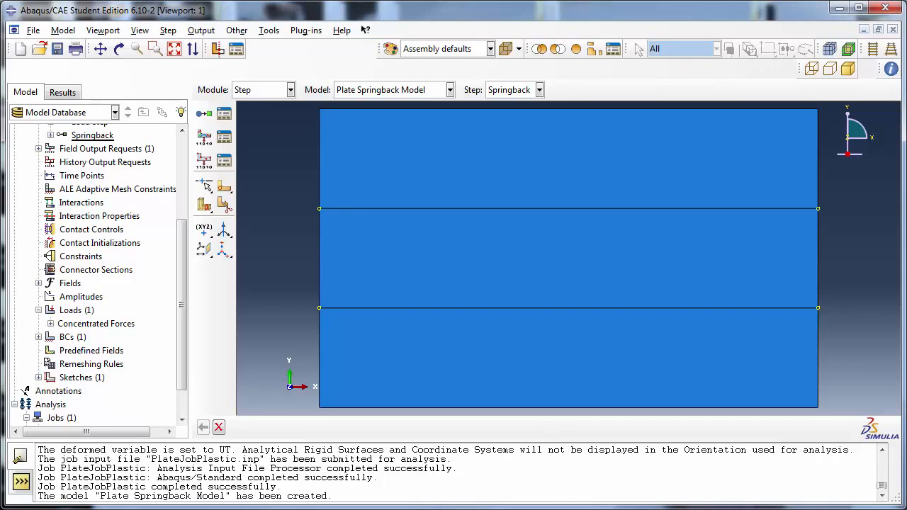
{"action": "right_click", "coordinate": [80, 310]}
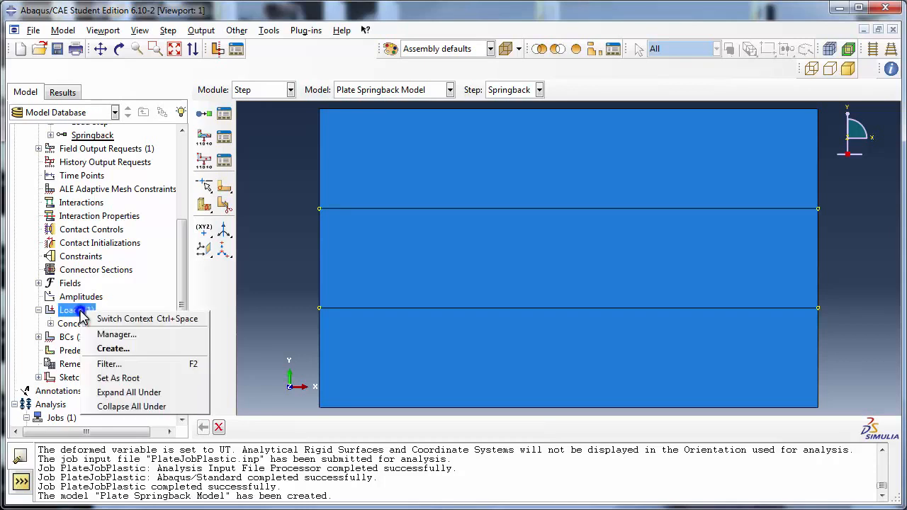
{"action": "left_click", "coordinate": [117, 334]}
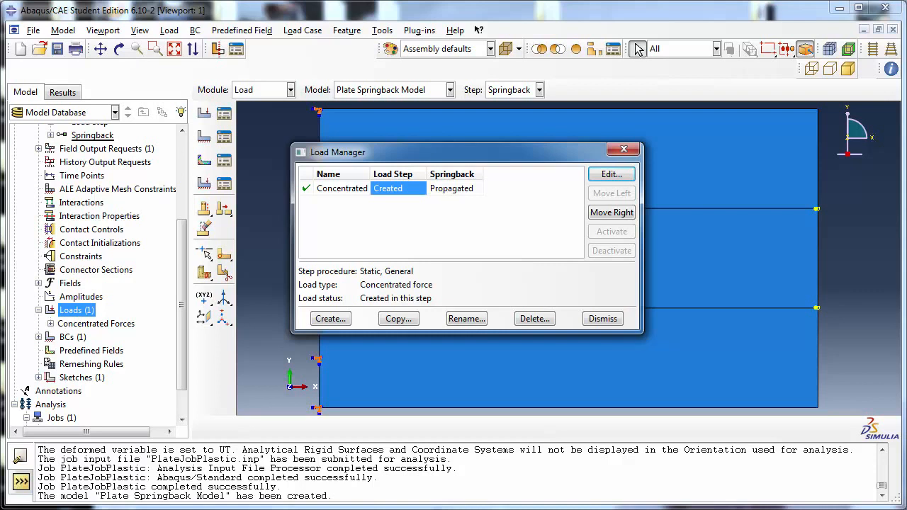
{"action": "left_click", "coordinate": [459, 189]}
{"action": "left_click", "coordinate": [611, 252]}
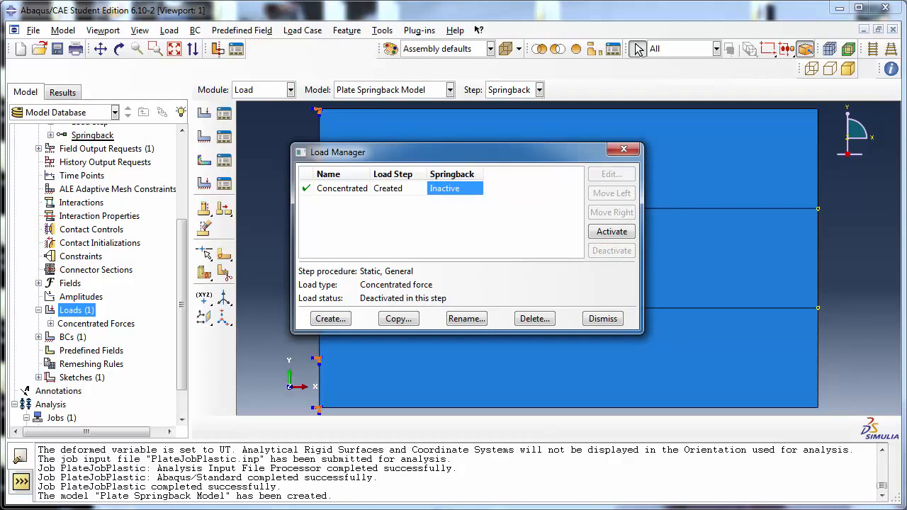
Close the Load Manager and create a job named PlateSpringbackJob from the Plate Springback Model
{"action": "left_click", "coordinate": [602, 318]}
{"action": "left_click_drag", "start_coordinate": [183, 307], "coordinate": [187, 338]}
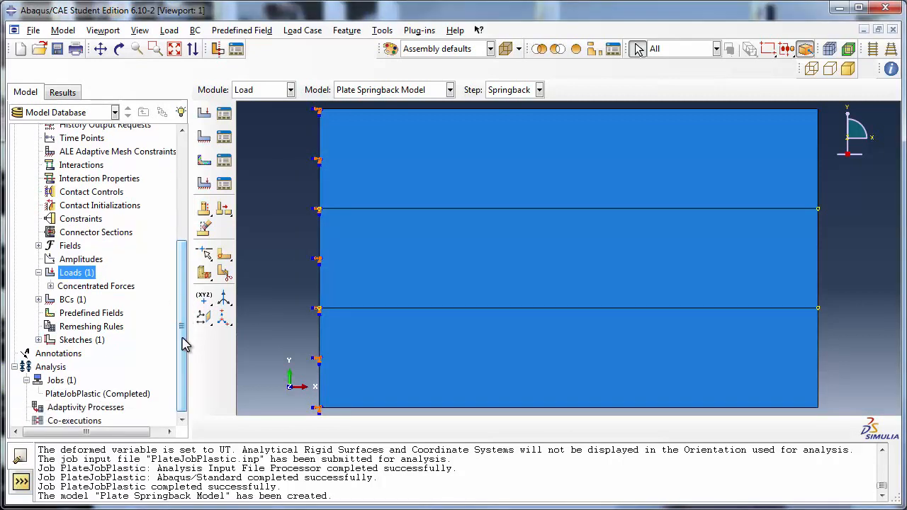
{"action": "left_click", "coordinate": [105, 396]}
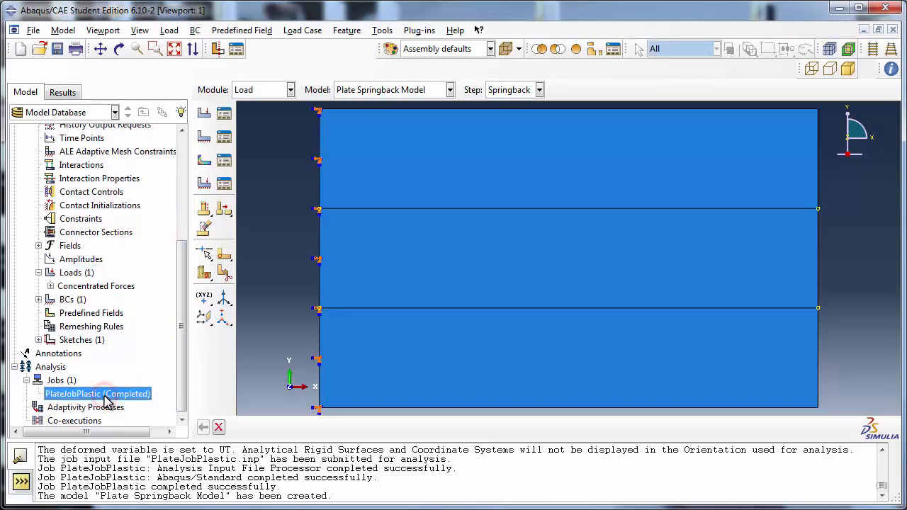
{"action": "double_click", "coordinate": [74, 382]}
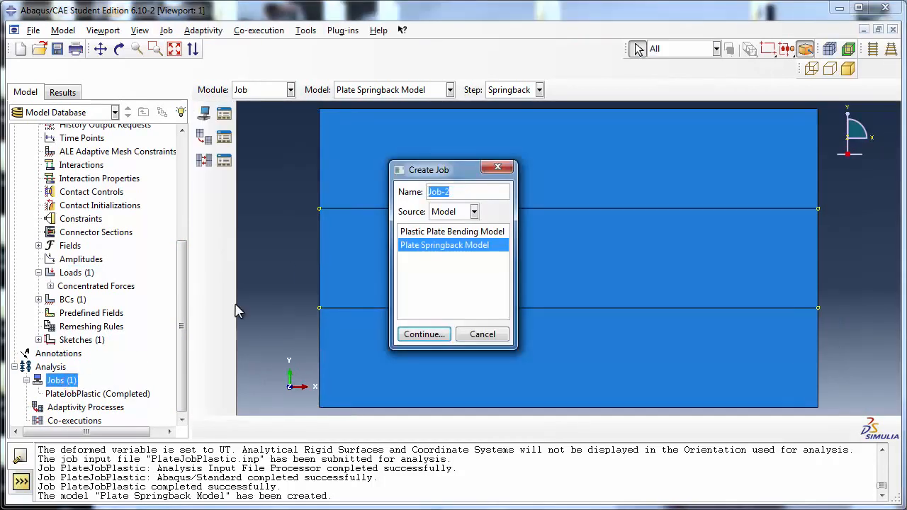
{"action": "type", "text": "PlateSpringback"}
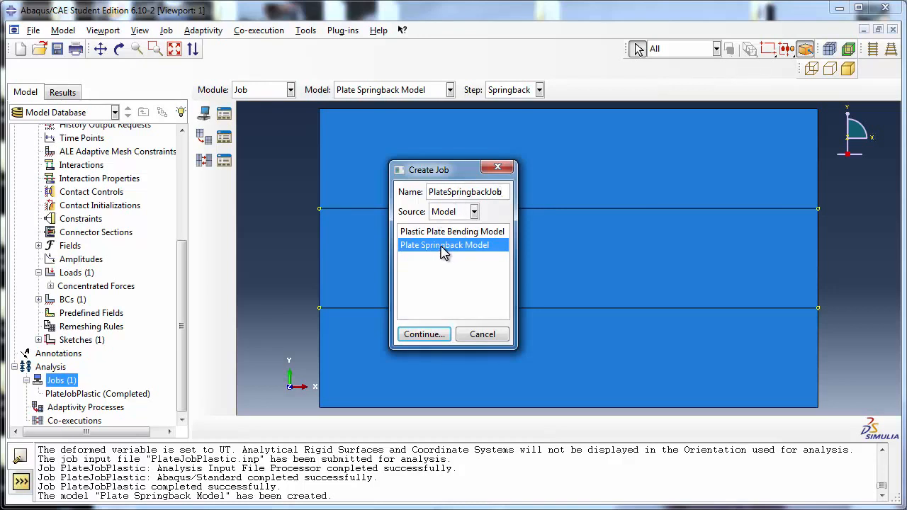
{"action": "left_click", "coordinate": [427, 334]}
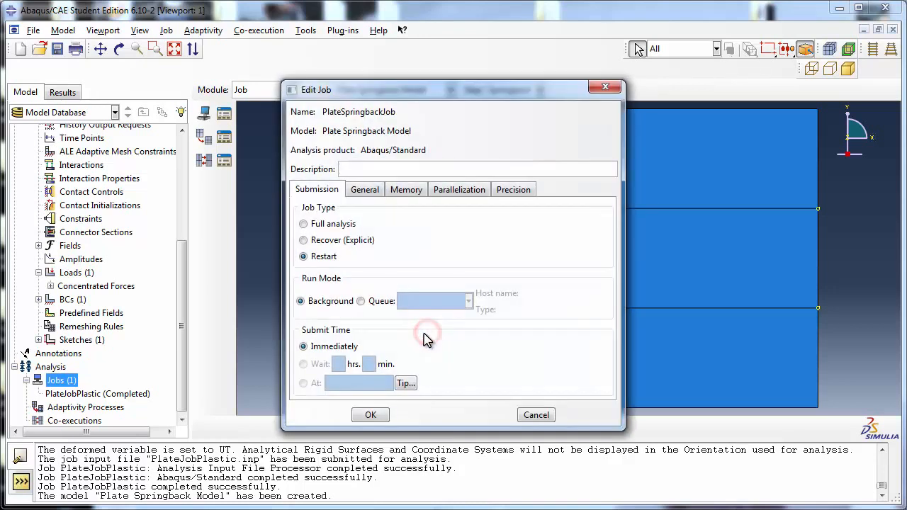
Enter "Job allows elastic springback" as the job's description and accept the Restart job settings
{"action": "left_click", "coordinate": [362, 169]}
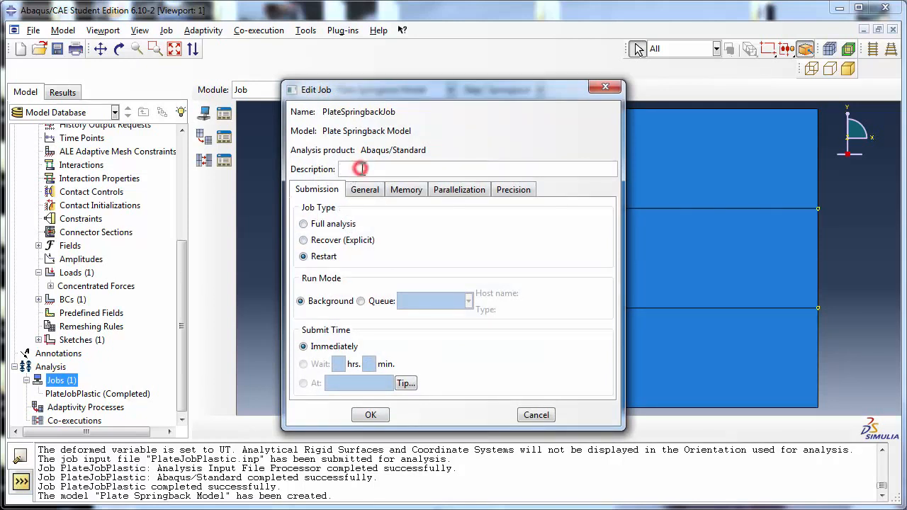
{"action": "type", "text": "Job allows elastic springback"}
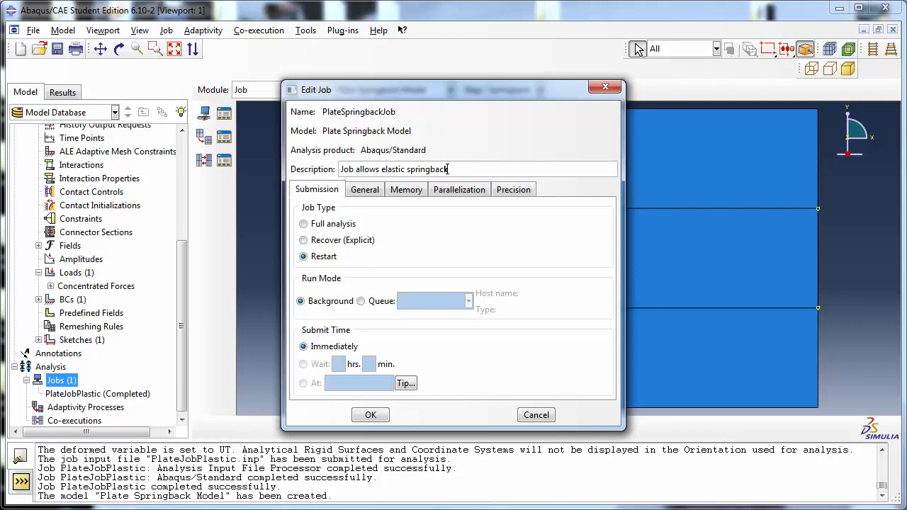
{"action": "left_click", "coordinate": [370, 415]}
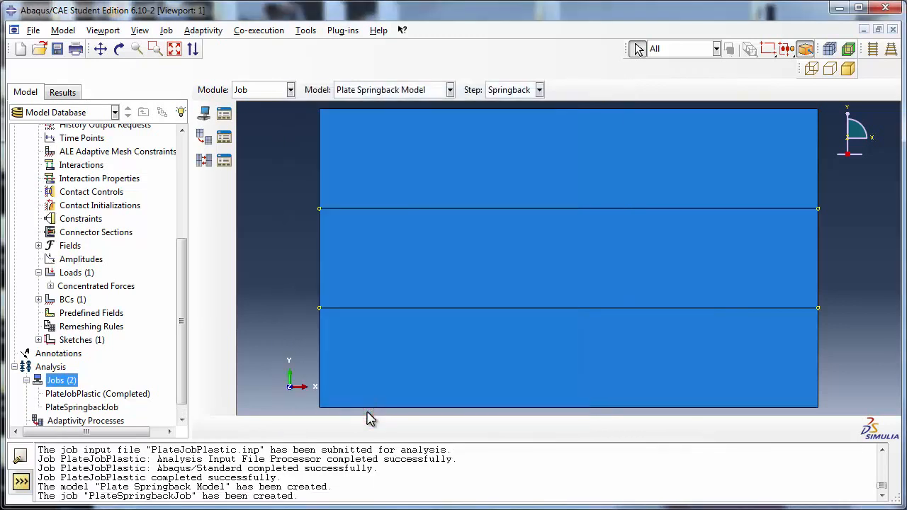
Submit PlateSpringbackJob for analysis, continuing without history output requests
{"action": "left_click_drag", "start_coordinate": [182, 373], "coordinate": [182, 395]}
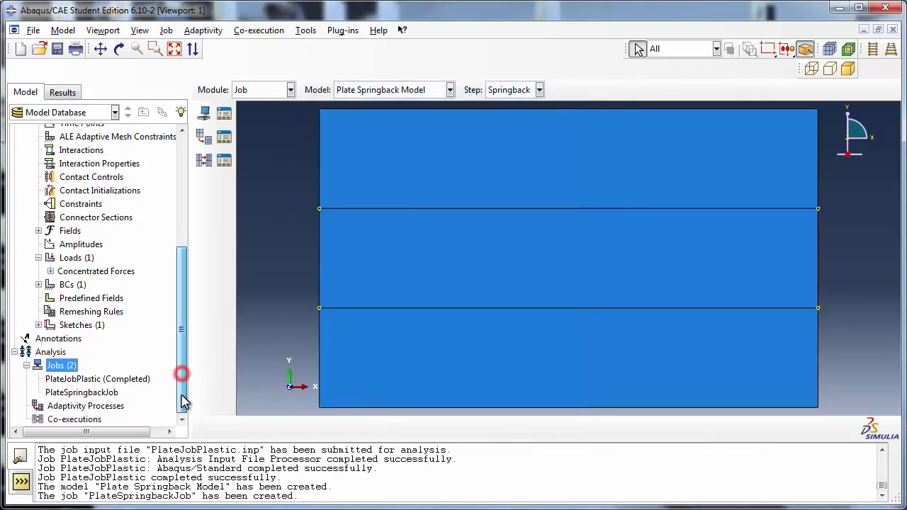
{"action": "left_click", "coordinate": [82, 393]}
{"action": "right_click", "coordinate": [95, 398]}
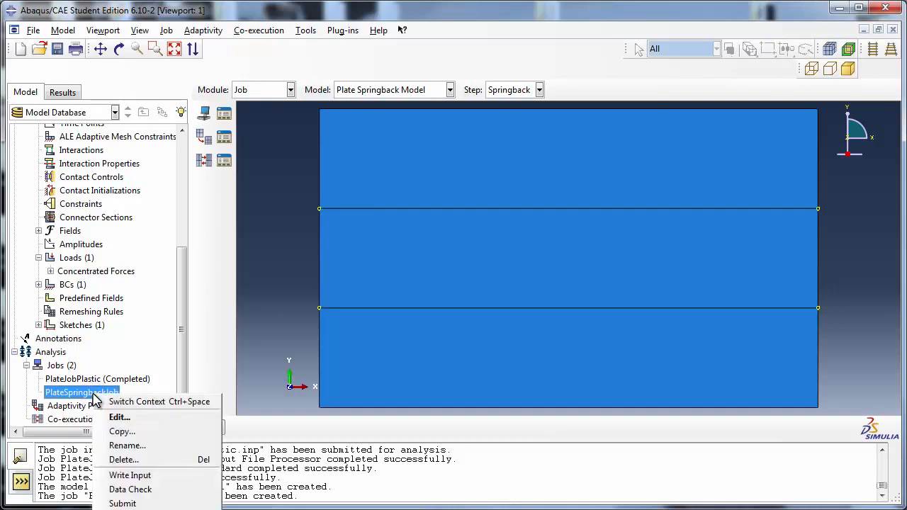
{"action": "left_click", "coordinate": [127, 502]}
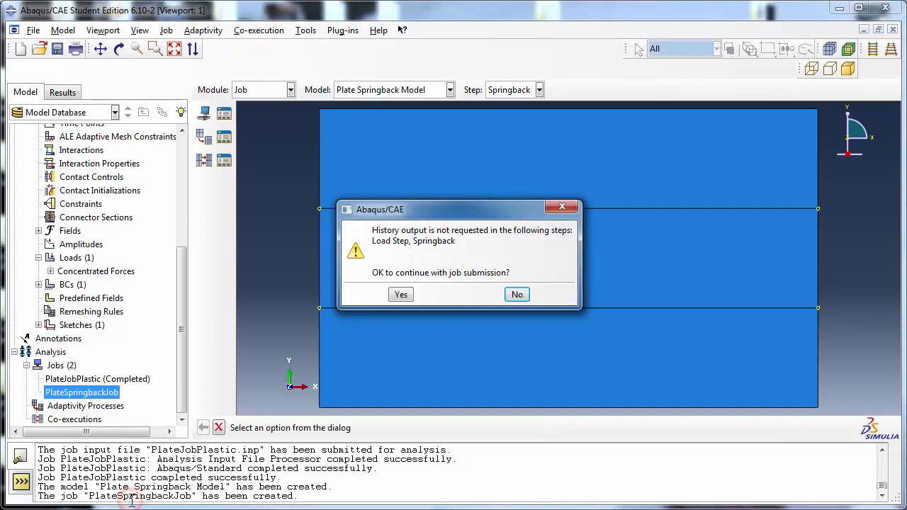
{"action": "left_click", "coordinate": [398, 297]}
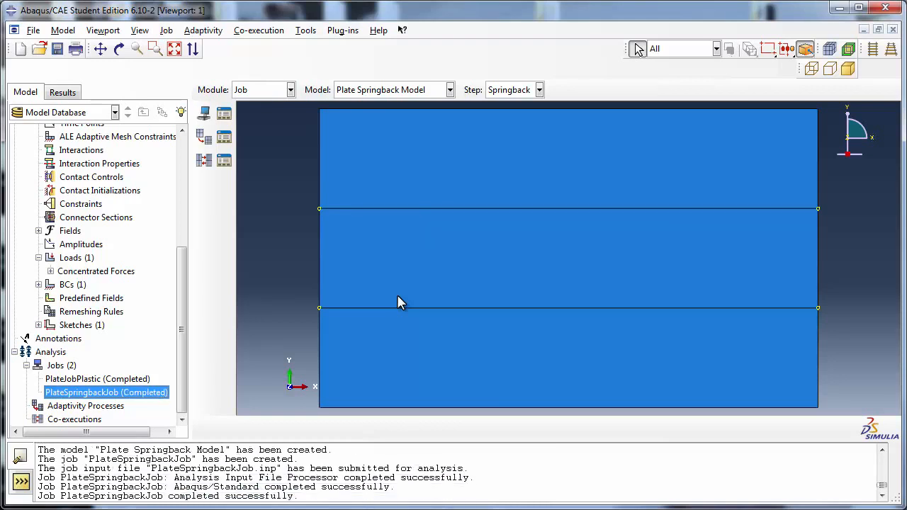
Open the results of PlateSpringbackJob and plot the Mises stress contours on the deformed plate
{"action": "right_click", "coordinate": [142, 394]}
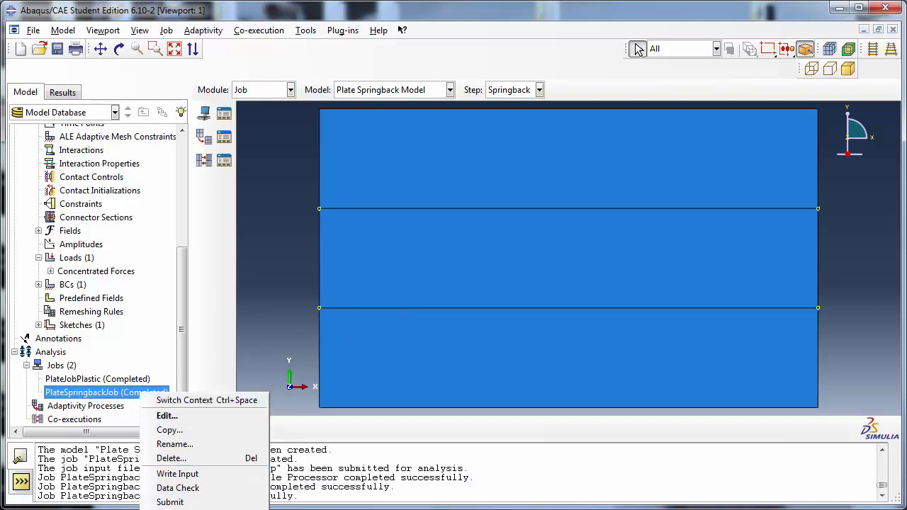
{"action": "left_click", "coordinate": [170, 509]}
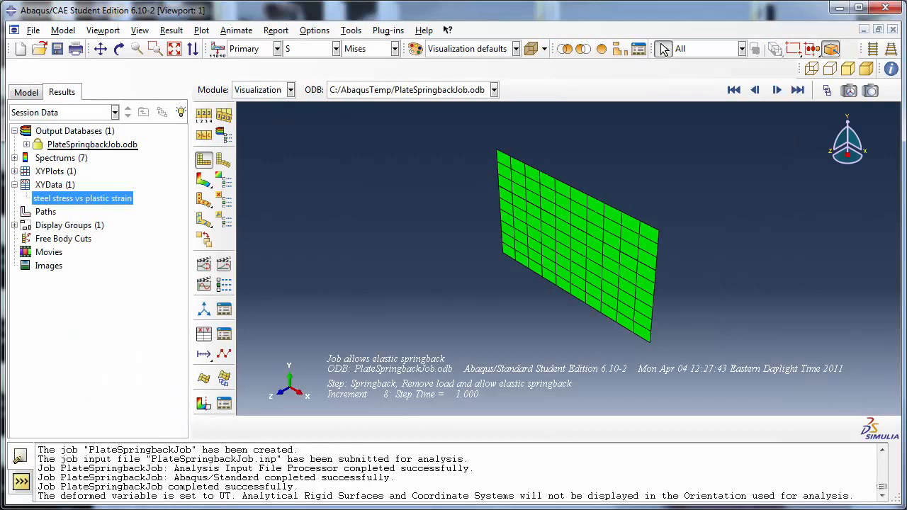
{"action": "left_click", "coordinate": [203, 179]}
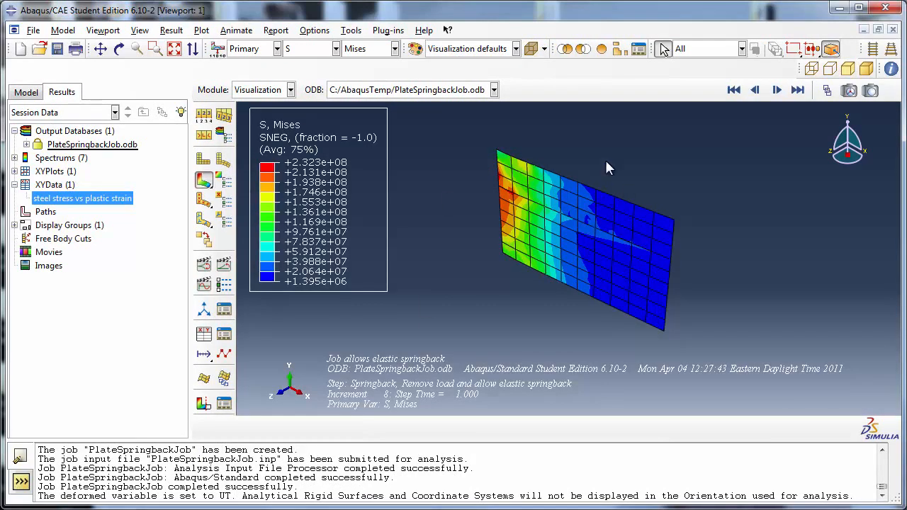
{"action": "scroll", "coordinate": [566, 216], "scroll_direction": "up", "scroll_amount": 3}
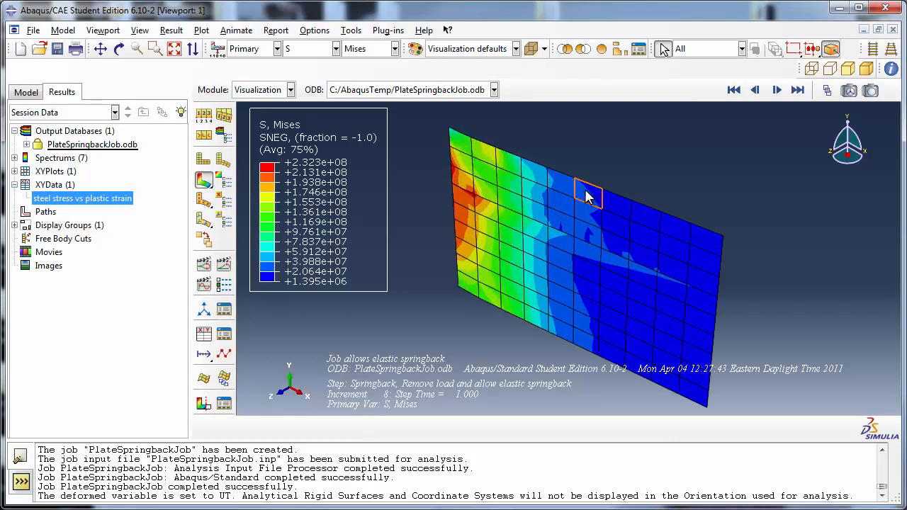
{"action": "left_click", "coordinate": [119, 48]}
{"action": "left_click_drag", "start_coordinate": [518, 264], "coordinate": [575, 243]}
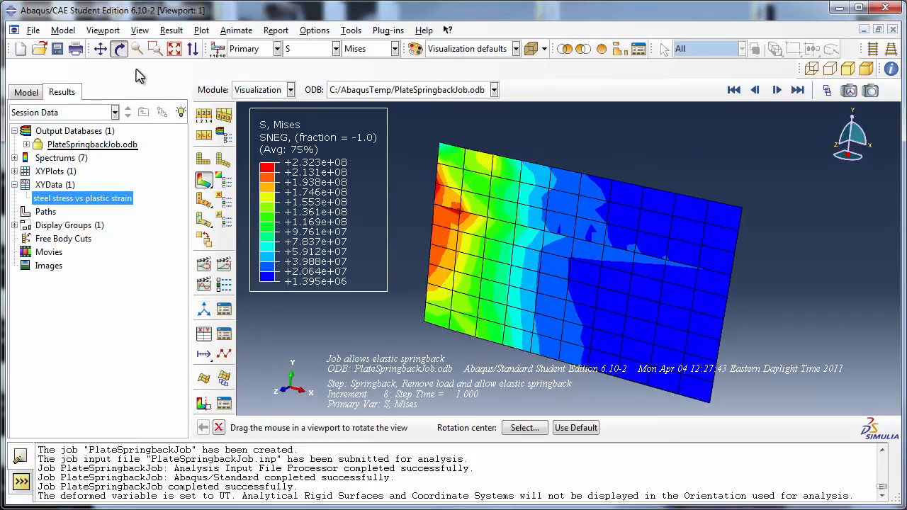
{"action": "left_click", "coordinate": [119, 49]}
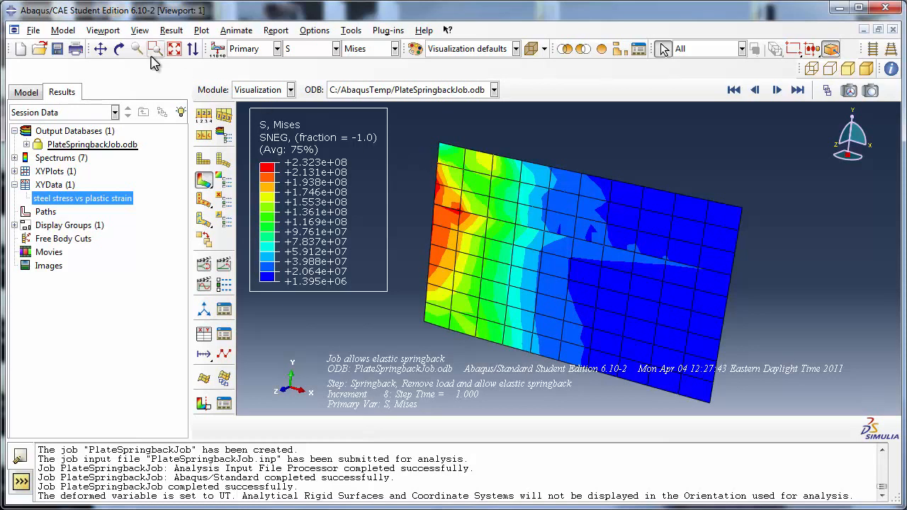
Create a second viewport and tile the two viewports vertically
{"action": "left_click", "coordinate": [116, 32]}
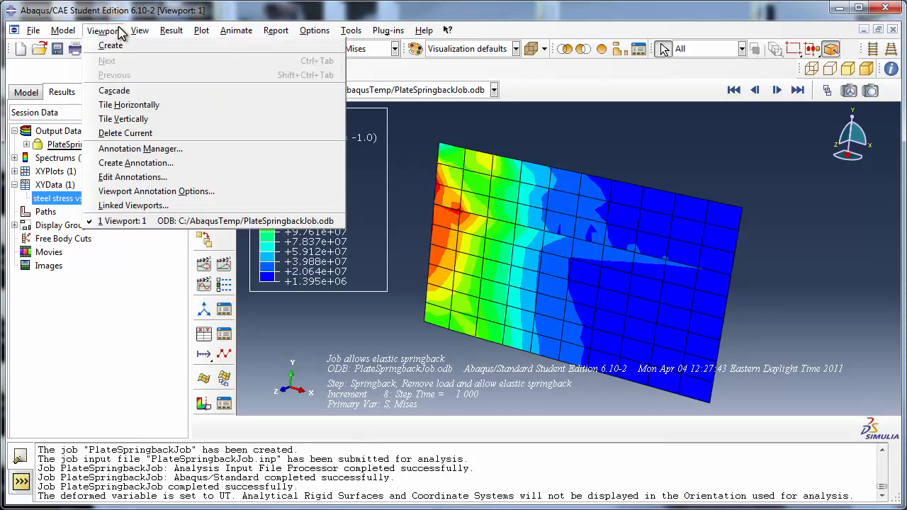
{"action": "left_click", "coordinate": [119, 46]}
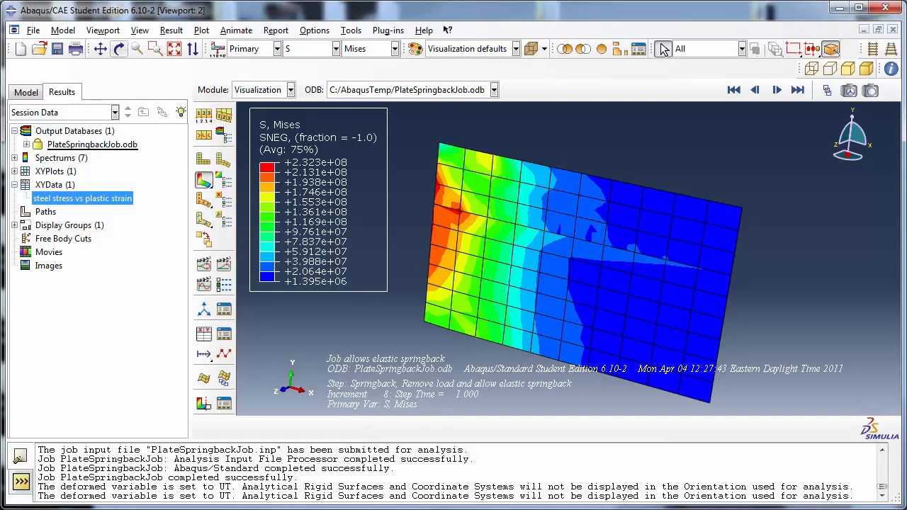
{"action": "left_click", "coordinate": [112, 32]}
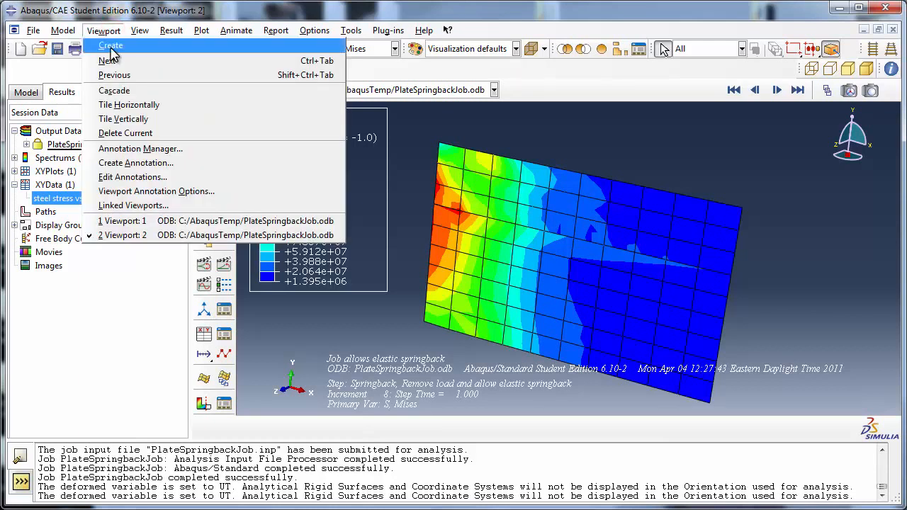
{"action": "left_click", "coordinate": [137, 120]}
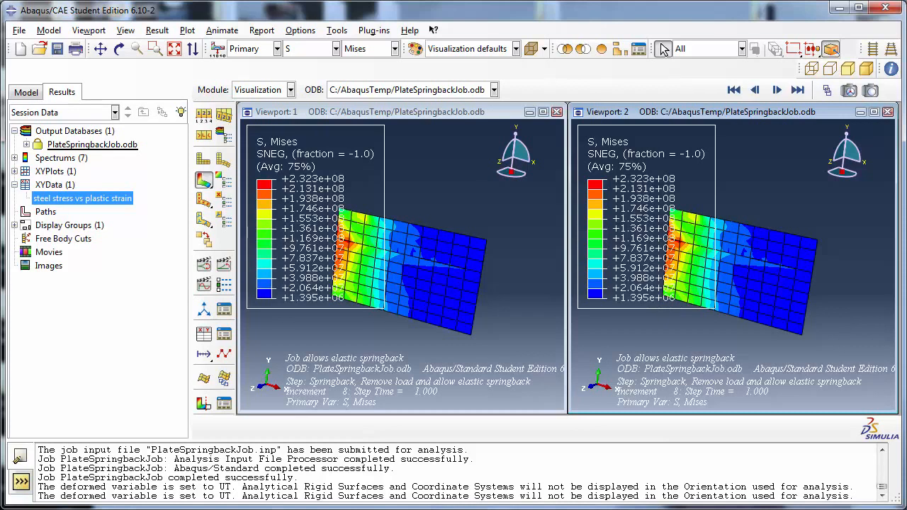
Open the output database PlateJobPlastic.odb in Viewport 1
{"action": "left_click", "coordinate": [285, 112]}
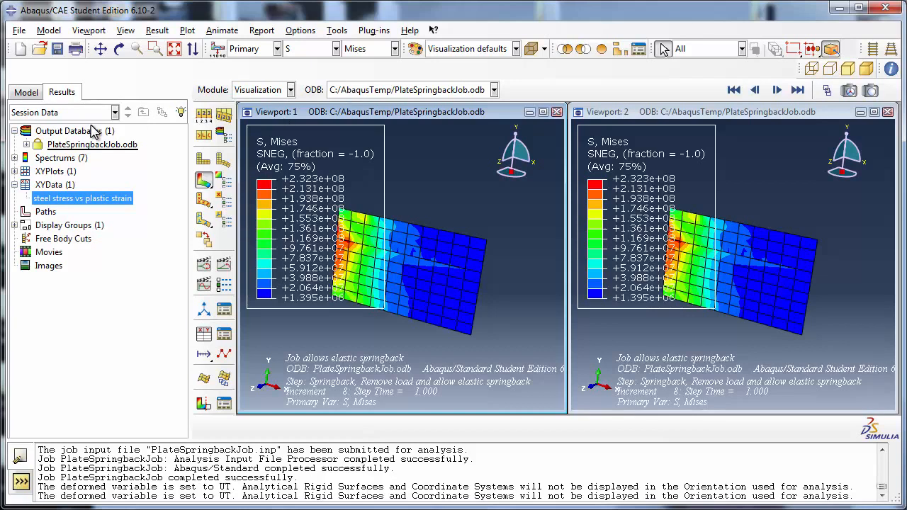
{"action": "left_click", "coordinate": [88, 132]}
{"action": "right_click", "coordinate": [88, 132]}
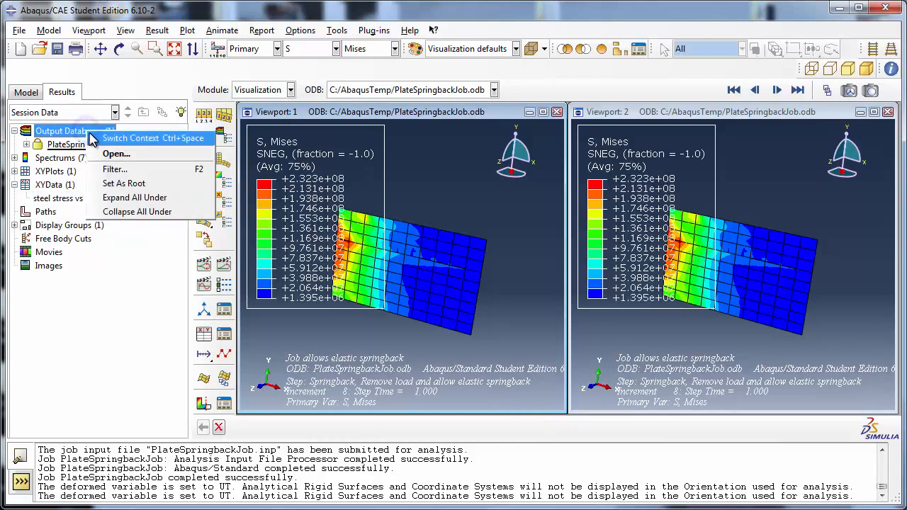
{"action": "left_click", "coordinate": [115, 153]}
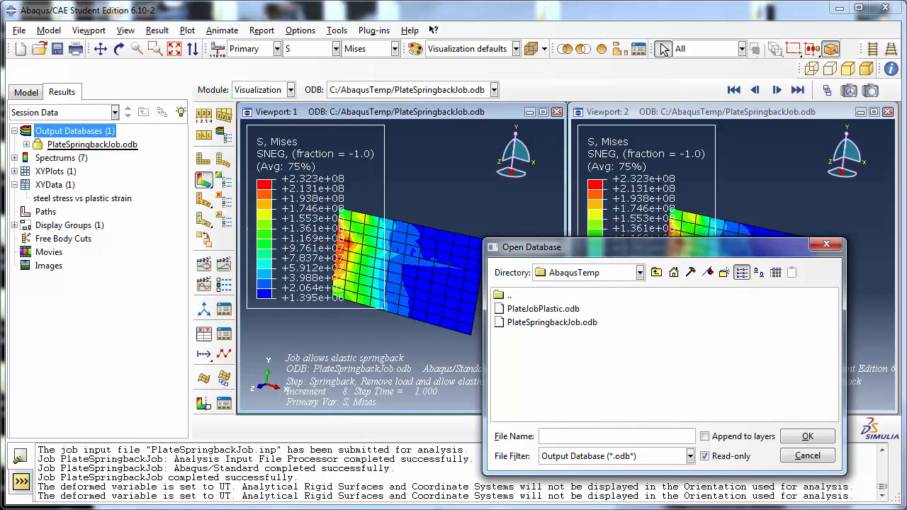
{"action": "double_click", "coordinate": [528, 309]}
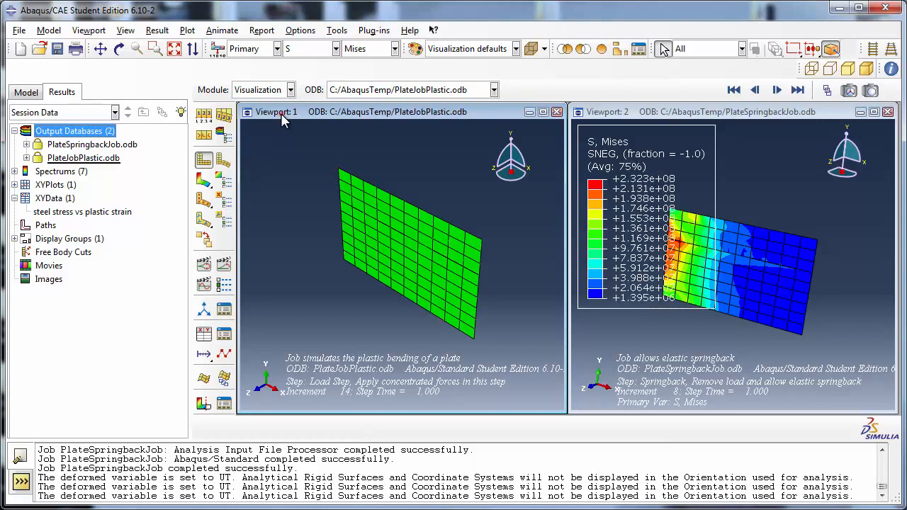
Select PlateJobPlastic.odb for Viewport 1 and plot its Mises stress contours on the deformed shape
{"action": "left_click", "coordinate": [389, 89]}
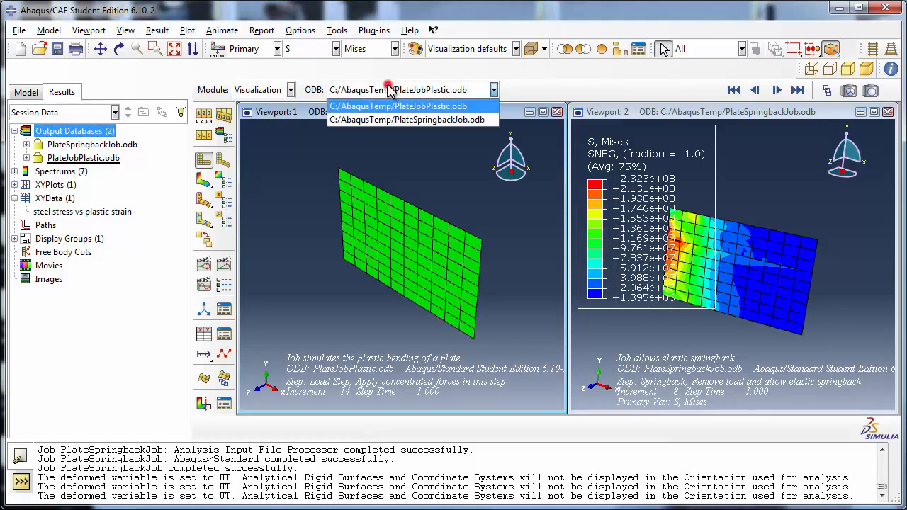
{"action": "left_click", "coordinate": [414, 106]}
{"action": "left_click", "coordinate": [204, 181]}
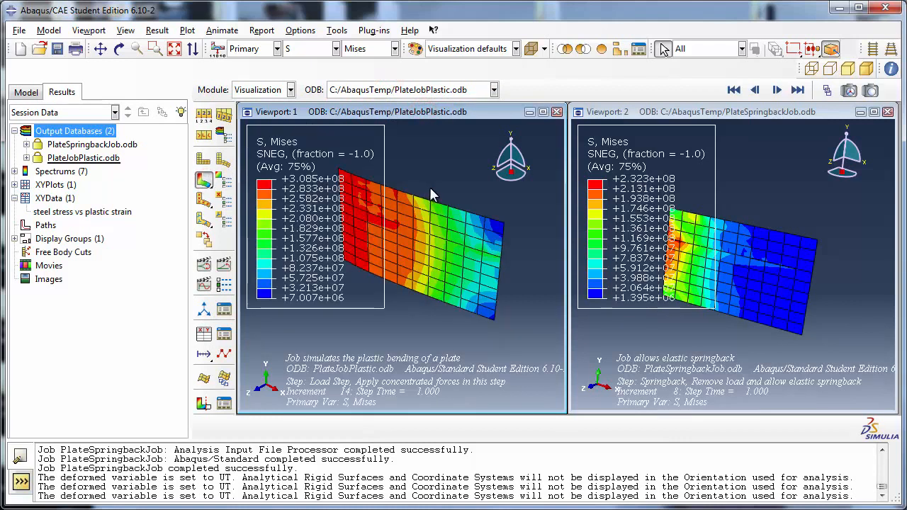
Select PlateSpringbackJob.odb as the output database for Viewport 2
{"action": "left_click", "coordinate": [619, 119]}
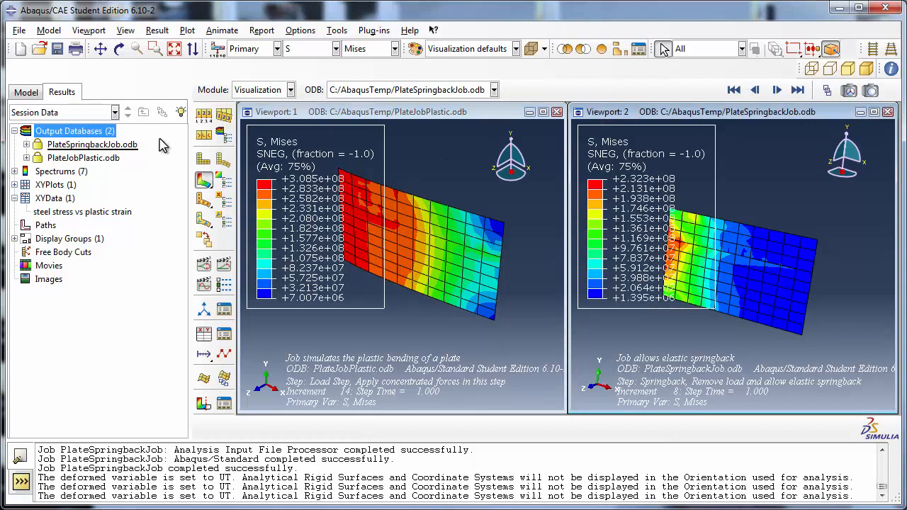
{"action": "left_click", "coordinate": [403, 89]}
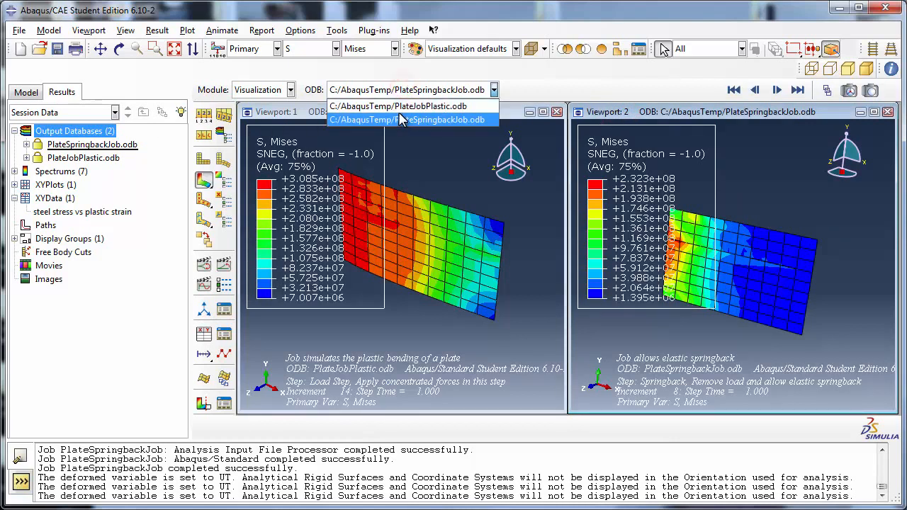
{"action": "left_click", "coordinate": [403, 119]}
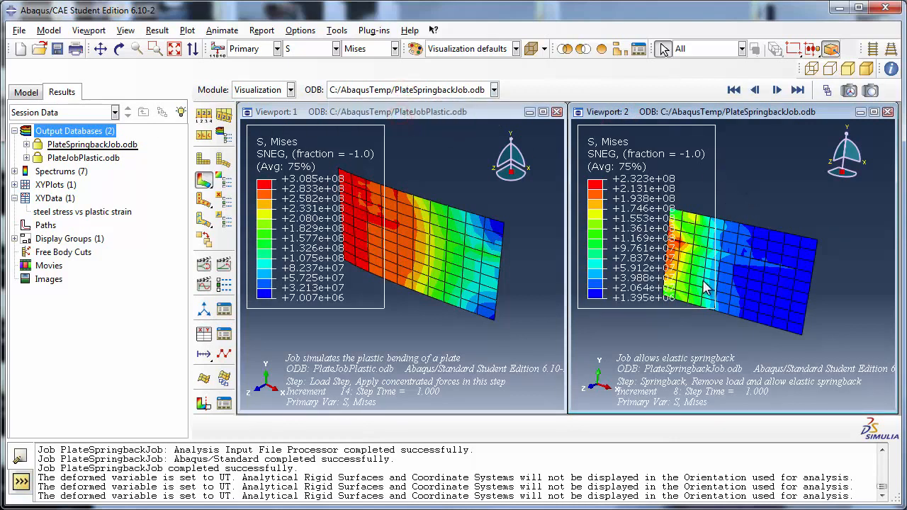
Set Viewport 1 to Load Step frame 14 with the Frame Selector, close it and make Viewport 2 active
{"action": "left_click", "coordinate": [409, 115]}
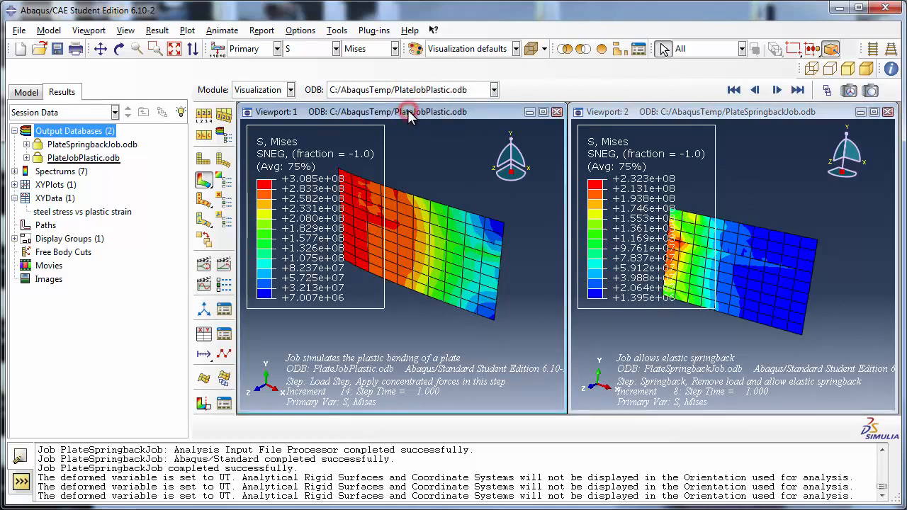
{"action": "left_click", "coordinate": [826, 91]}
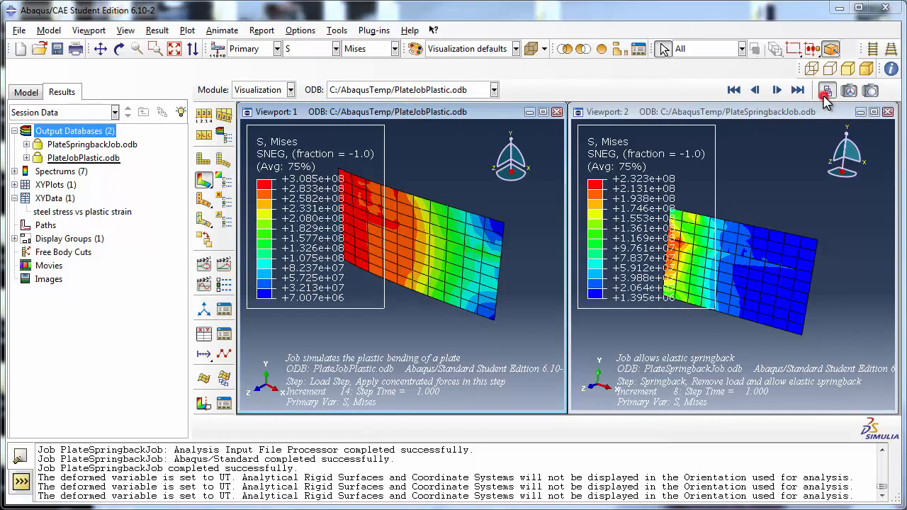
{"action": "left_click_drag", "start_coordinate": [580, 328], "coordinate": [399, 342]}
{"action": "mouse_move", "coordinate": [510, 384]}
{"action": "left_mouse_down"}
{"action": "mouse_move", "coordinate": [372, 385]}
{"action": "mouse_move", "coordinate": [521, 383]}
{"action": "mouse_move", "coordinate": [514, 381]}
{"action": "left_mouse_up"}
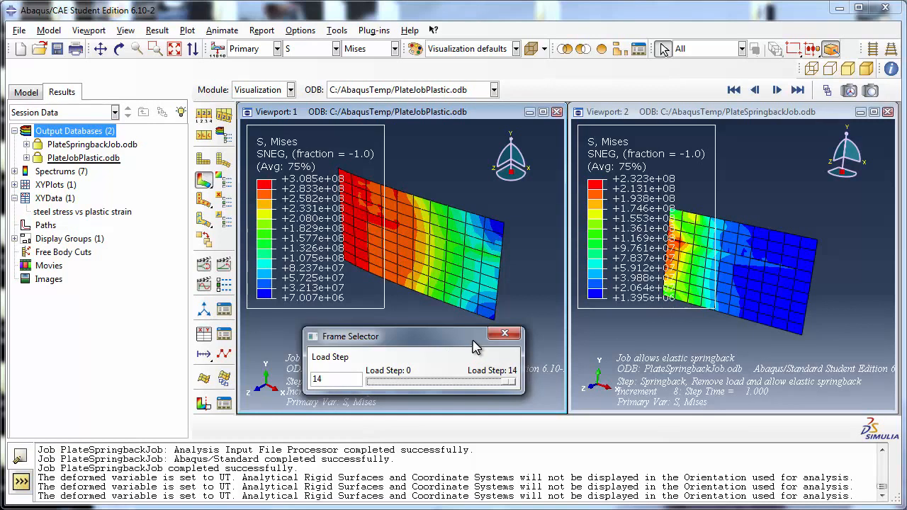
{"action": "left_click_drag", "start_coordinate": [427, 338], "coordinate": [450, 330]}
{"action": "left_click", "coordinate": [523, 325]}
{"action": "left_click", "coordinate": [680, 115]}
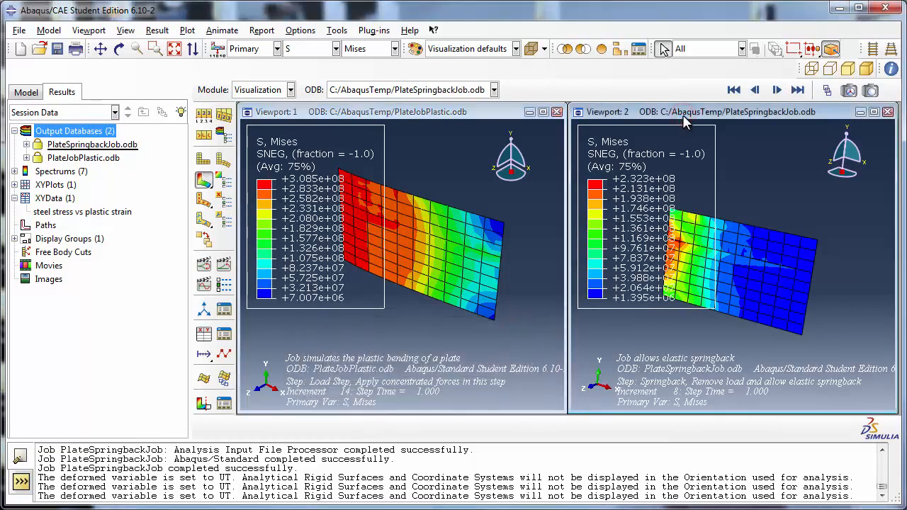
Set Viewport 2 to Springback frame 0 with the Frame Selector and close it
{"action": "left_click", "coordinate": [826, 90]}
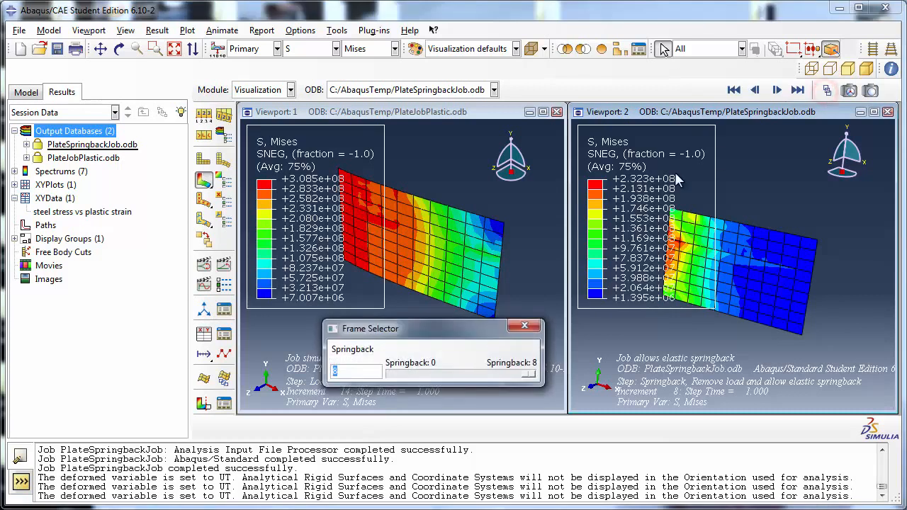
{"action": "left_click_drag", "start_coordinate": [412, 335], "coordinate": [705, 286]}
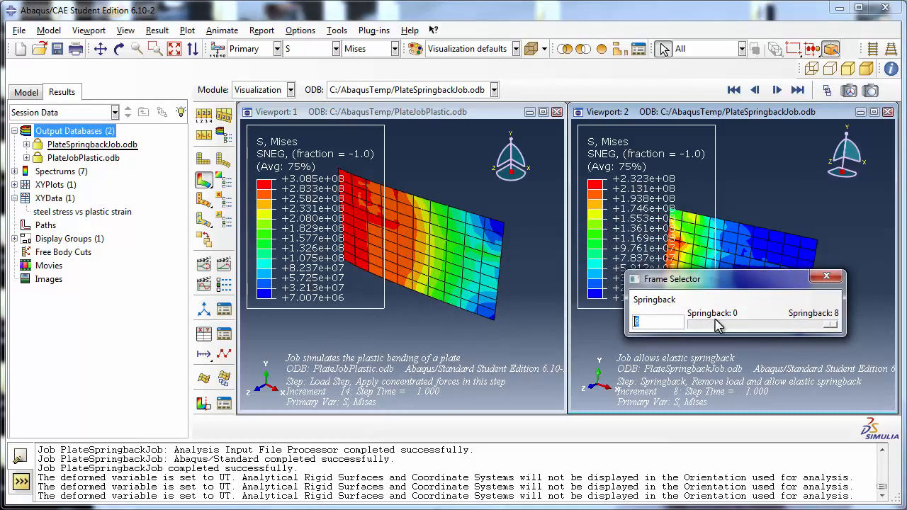
{"action": "left_click_drag", "start_coordinate": [779, 279], "coordinate": [785, 330]}
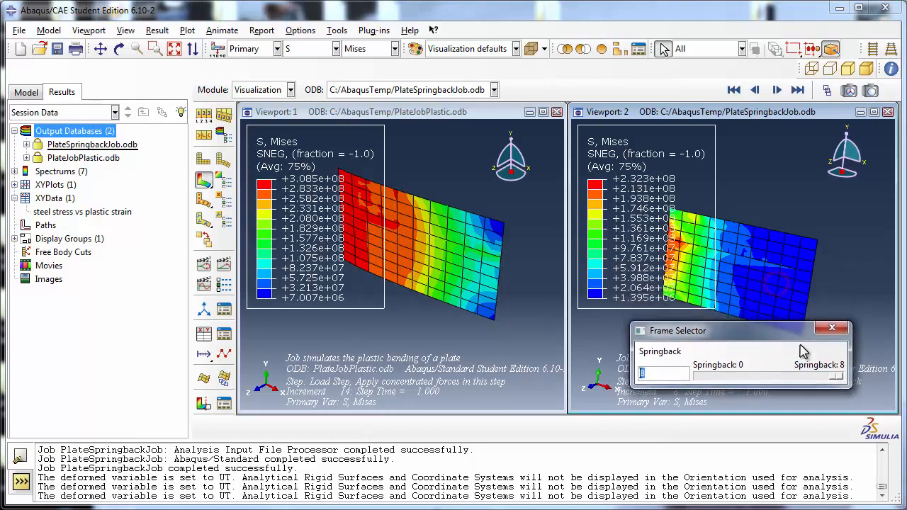
{"action": "left_click", "coordinate": [836, 377]}
{"action": "left_click_drag", "start_coordinate": [836, 377], "coordinate": [705, 379]}
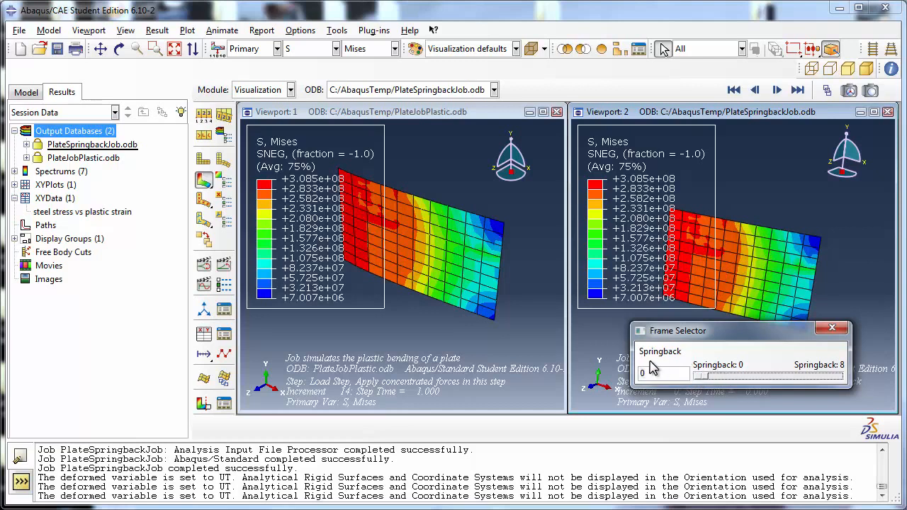
{"action": "left_click", "coordinate": [833, 329]}
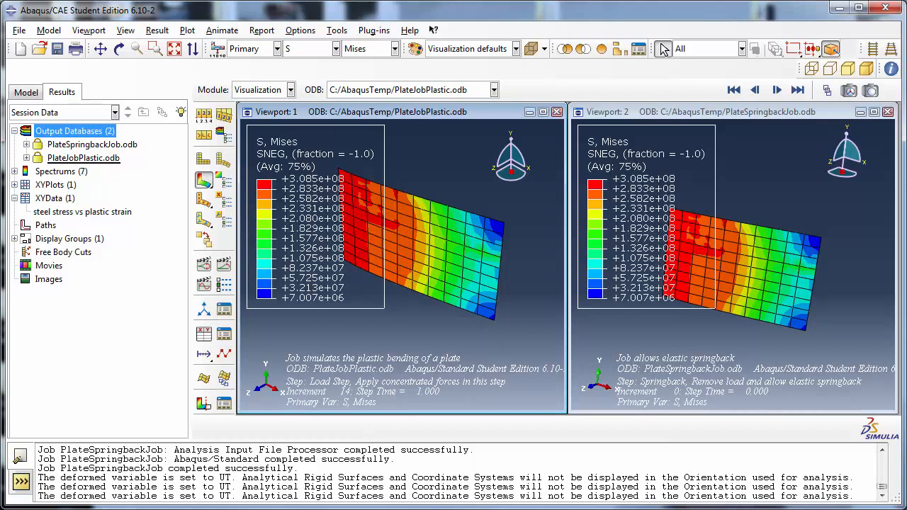
Plot the displacement component U3 of UT as the primary variable for PlateJobPlastic.odb in Viewport 1
{"action": "left_click", "coordinate": [335, 49]}
{"action": "left_click", "coordinate": [320, 71]}
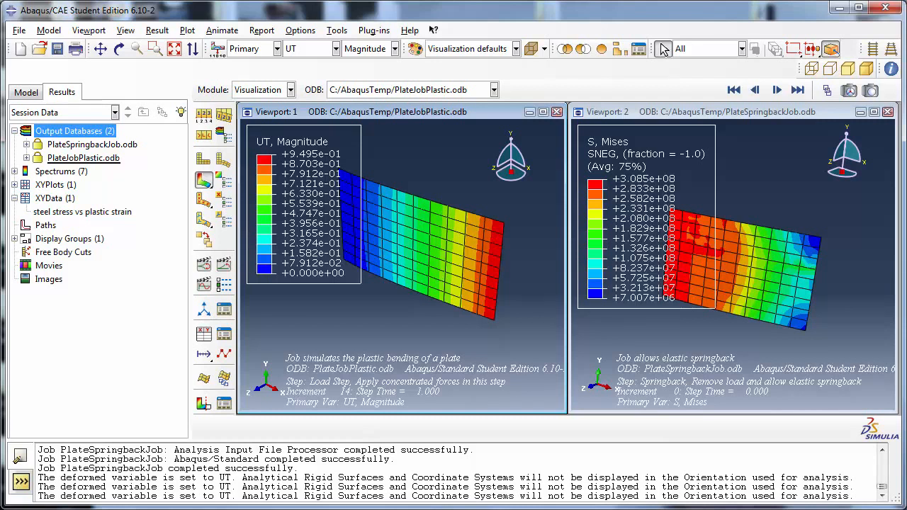
{"action": "left_click", "coordinate": [394, 48]}
{"action": "left_click", "coordinate": [354, 103]}
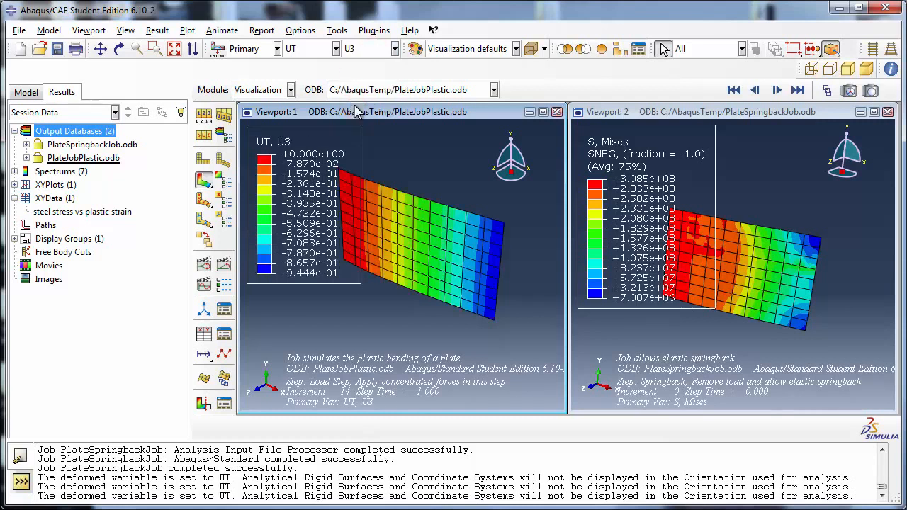
Make Viewport 2 active and plot the UT displacement component U3 for PlateSpringbackJob.odb
{"action": "left_click", "coordinate": [651, 115]}
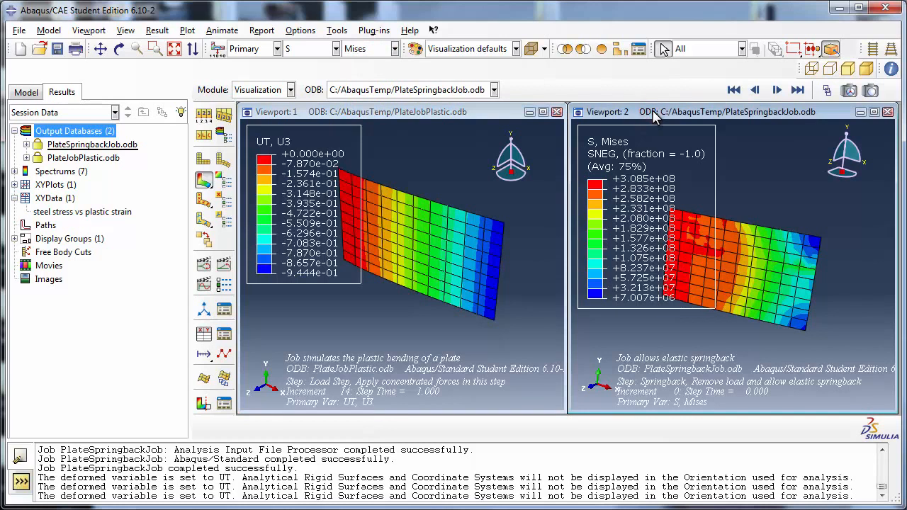
{"action": "left_click", "coordinate": [335, 48]}
{"action": "left_click", "coordinate": [325, 77]}
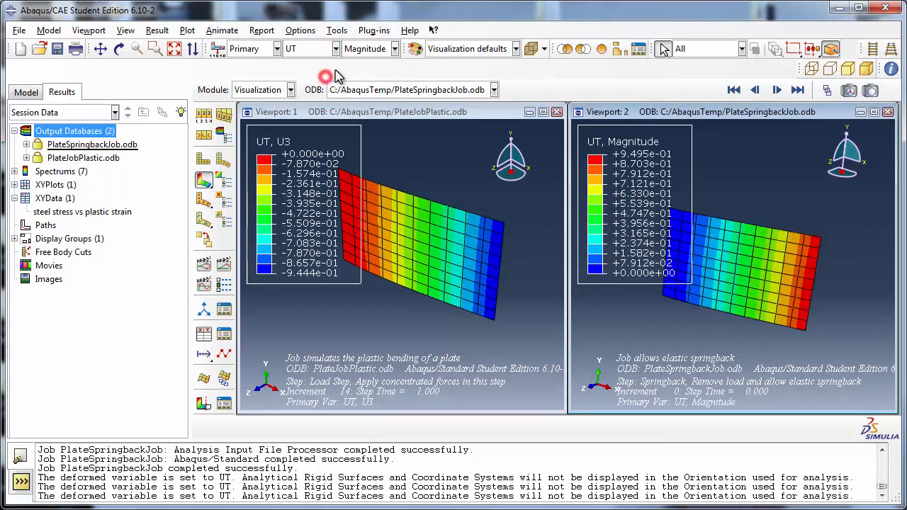
{"action": "left_click", "coordinate": [375, 48]}
{"action": "left_click", "coordinate": [365, 90]}
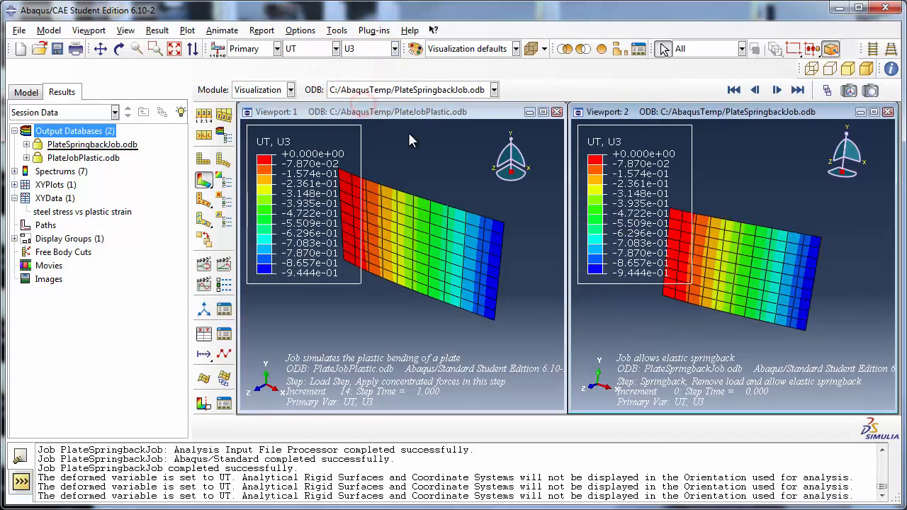